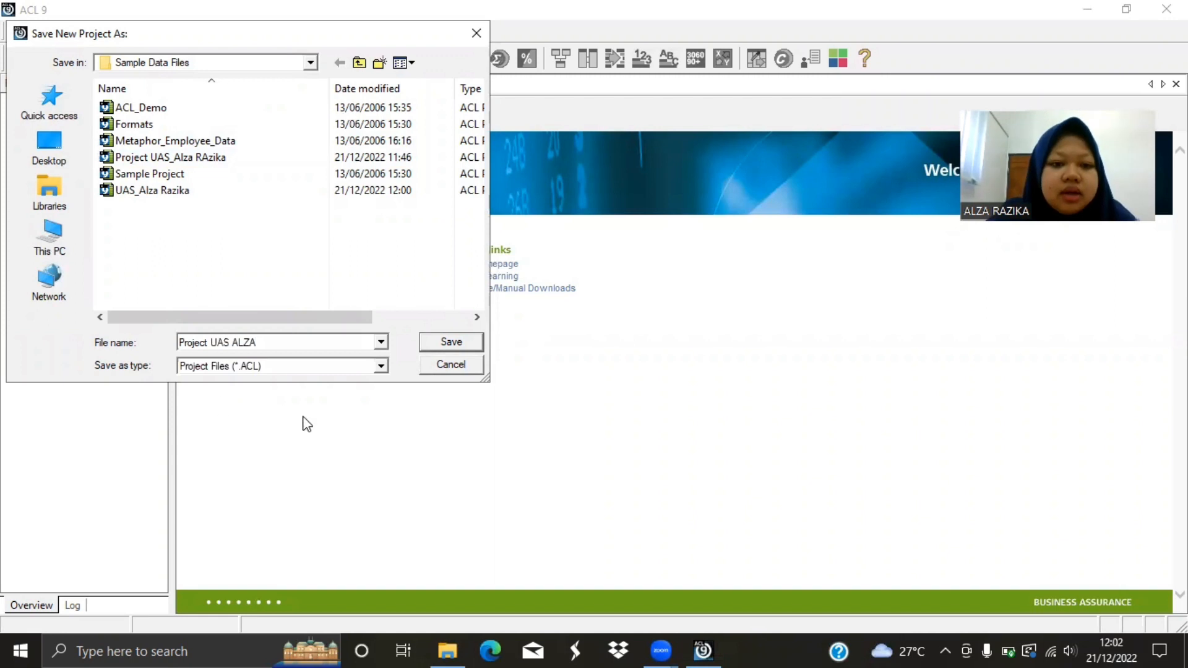
# Save the new project under the entered name and define a table from INVENTOR.DBF as an ASCII, dBASE compatible file.
pyautogui.click(428, 348)
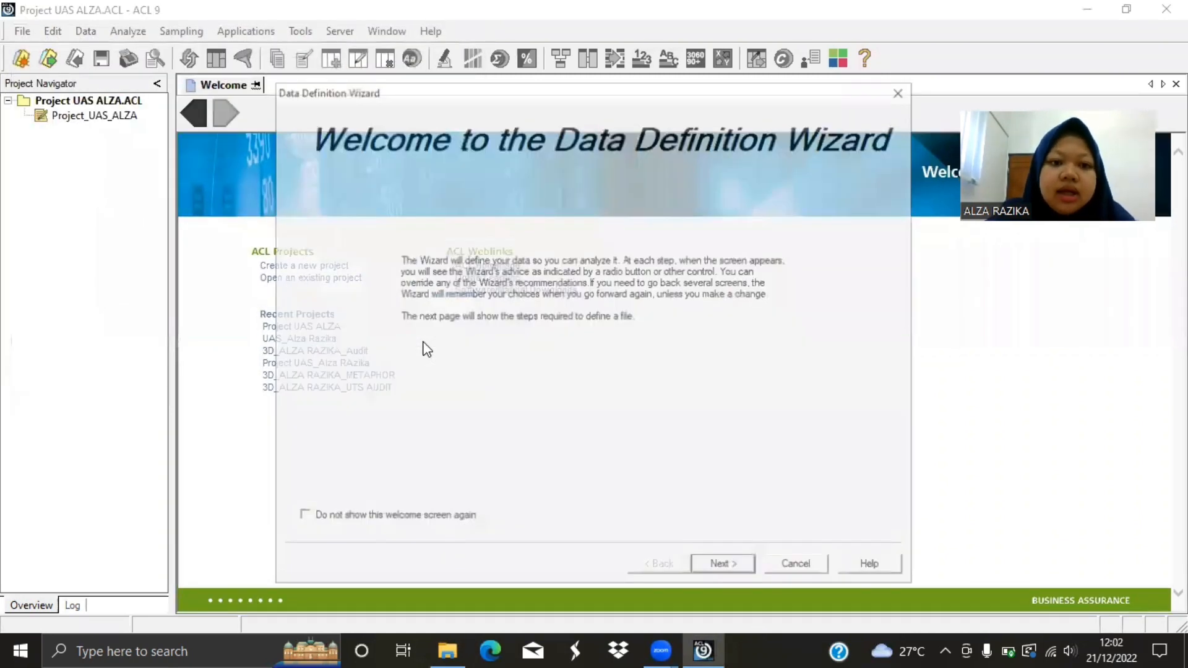
pyautogui.click(718, 568)
pyautogui.click(714, 567)
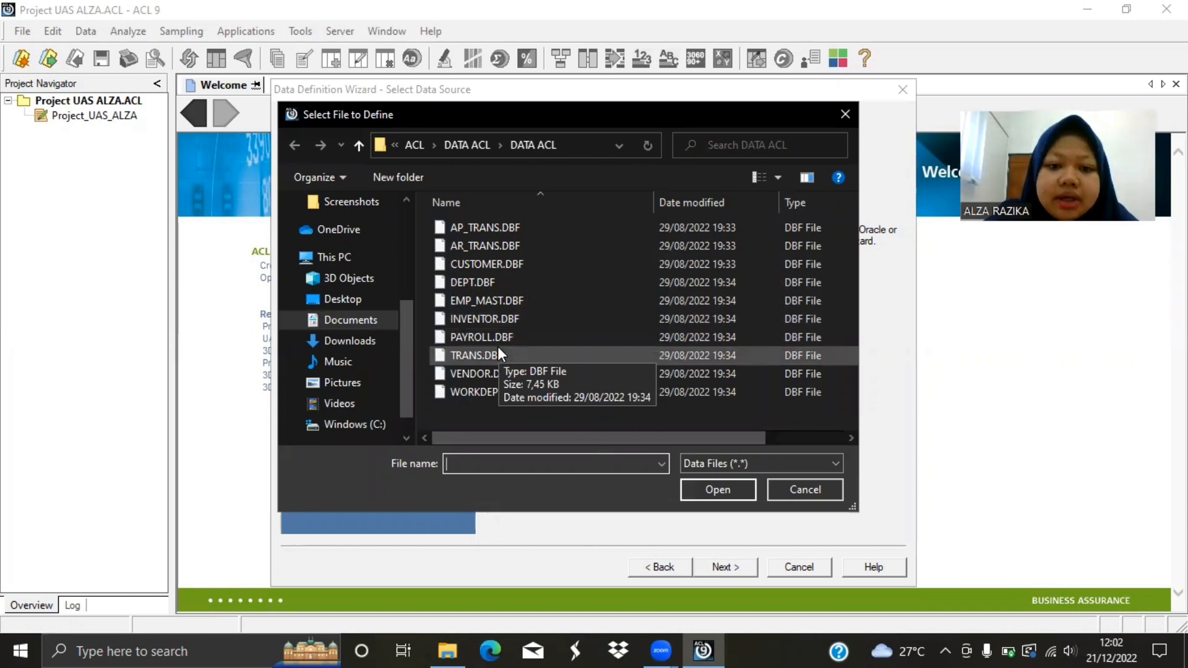
pyautogui.doubleClick(484, 318)
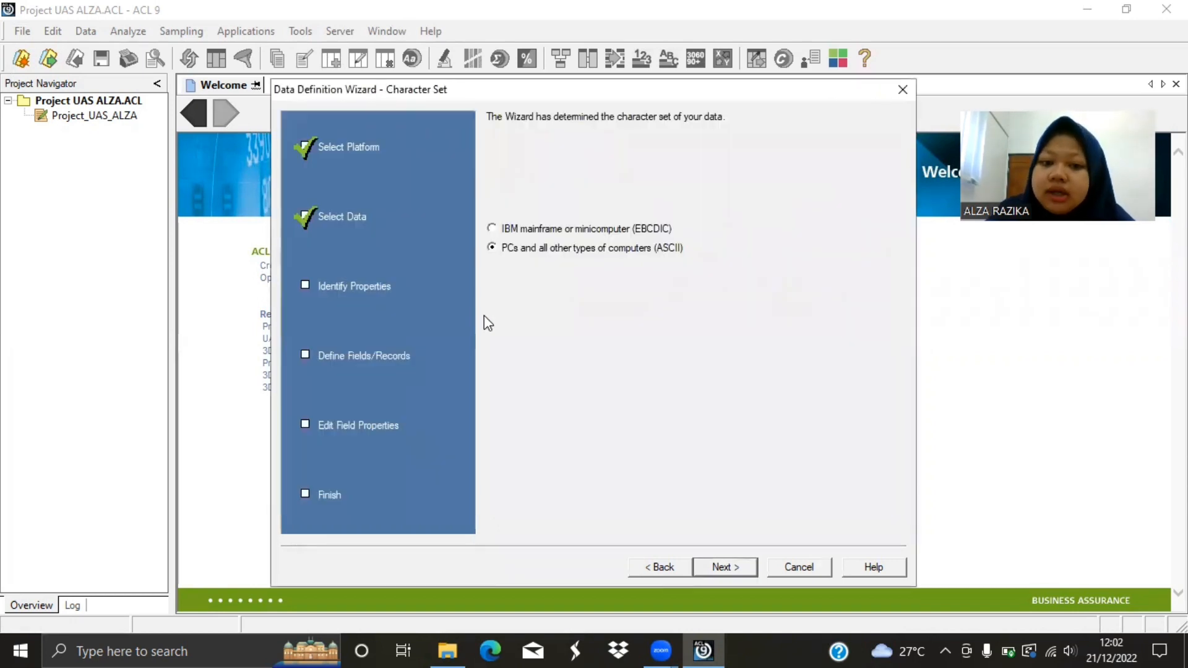
pyautogui.click(714, 568)
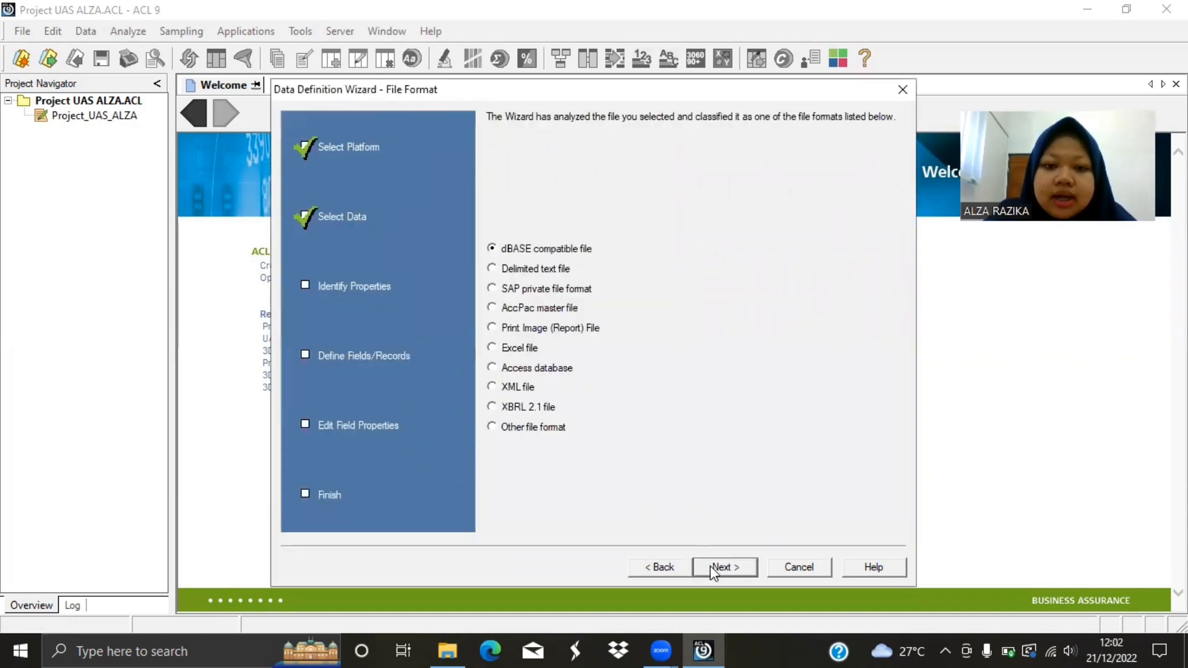
pyautogui.click(712, 567)
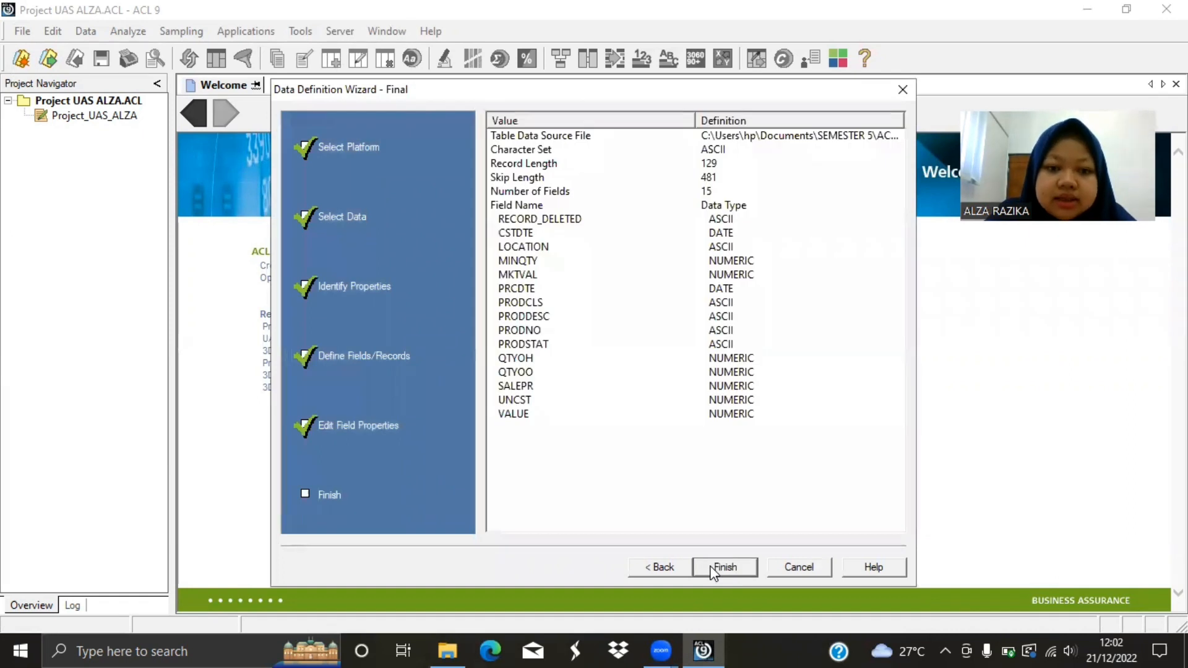
pyautogui.click(714, 568)
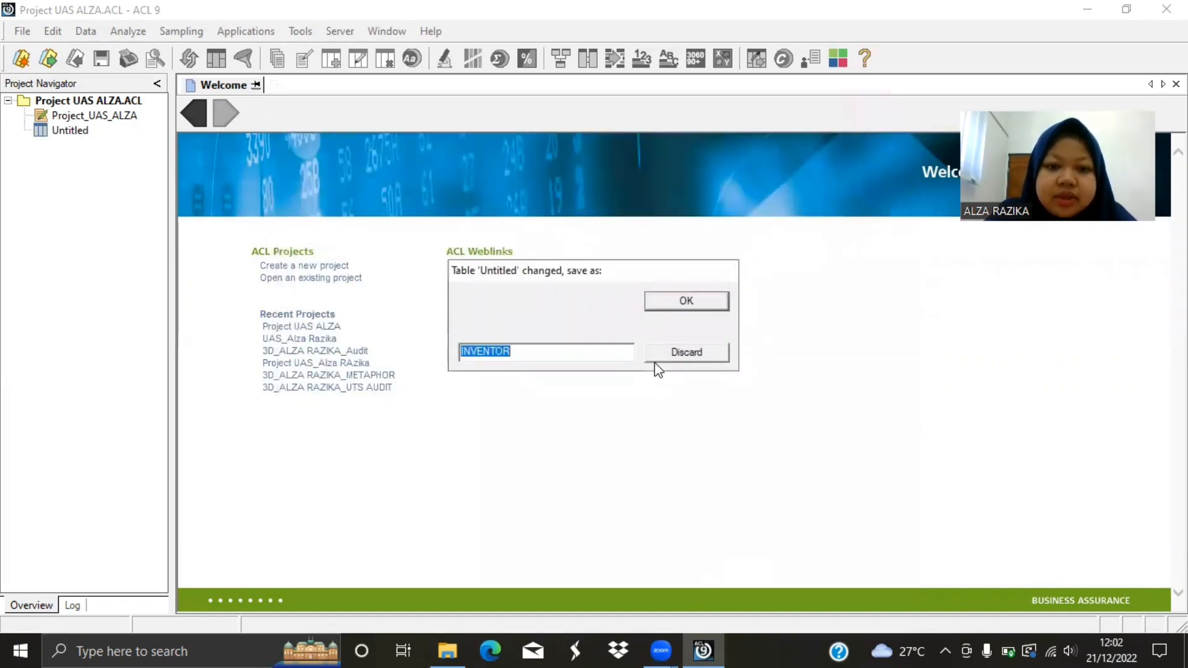
# Save the newly defined table as INVENTORY_1.
pyautogui.click(547, 355)
pyautogui.write('Y_')
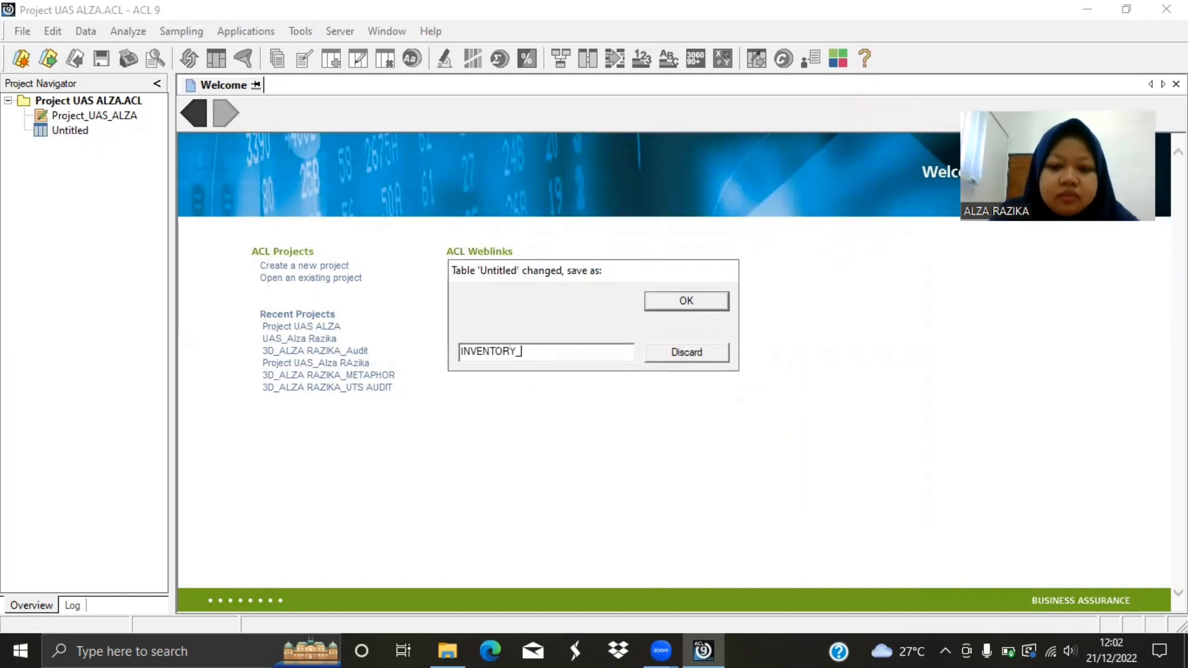
pyautogui.write('1')
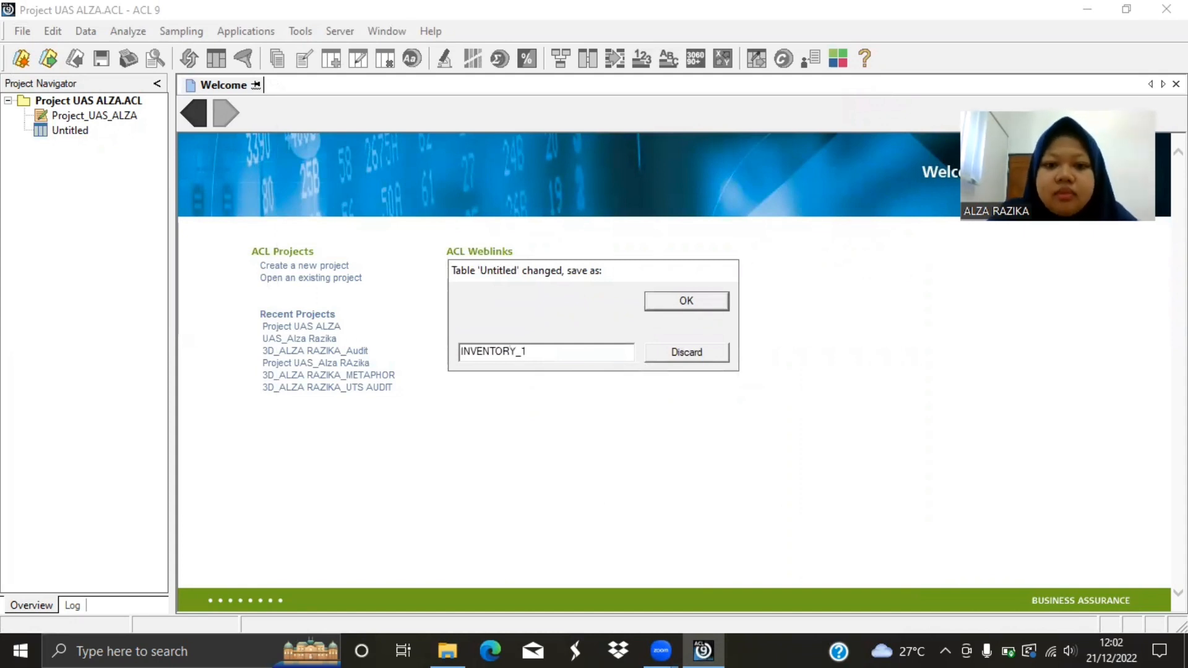
pyautogui.click(683, 308)
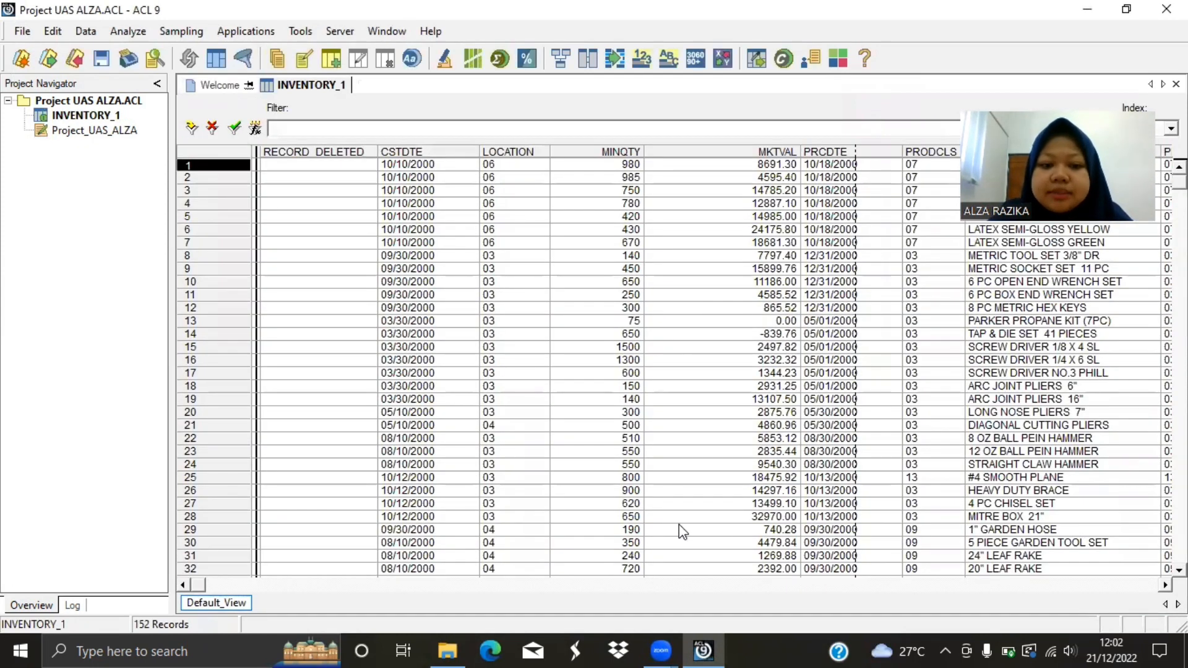
# Total the MINQTY field of INVENTORY_1, then close the result.
pyautogui.click(1166, 584)
pyautogui.click(1166, 584)
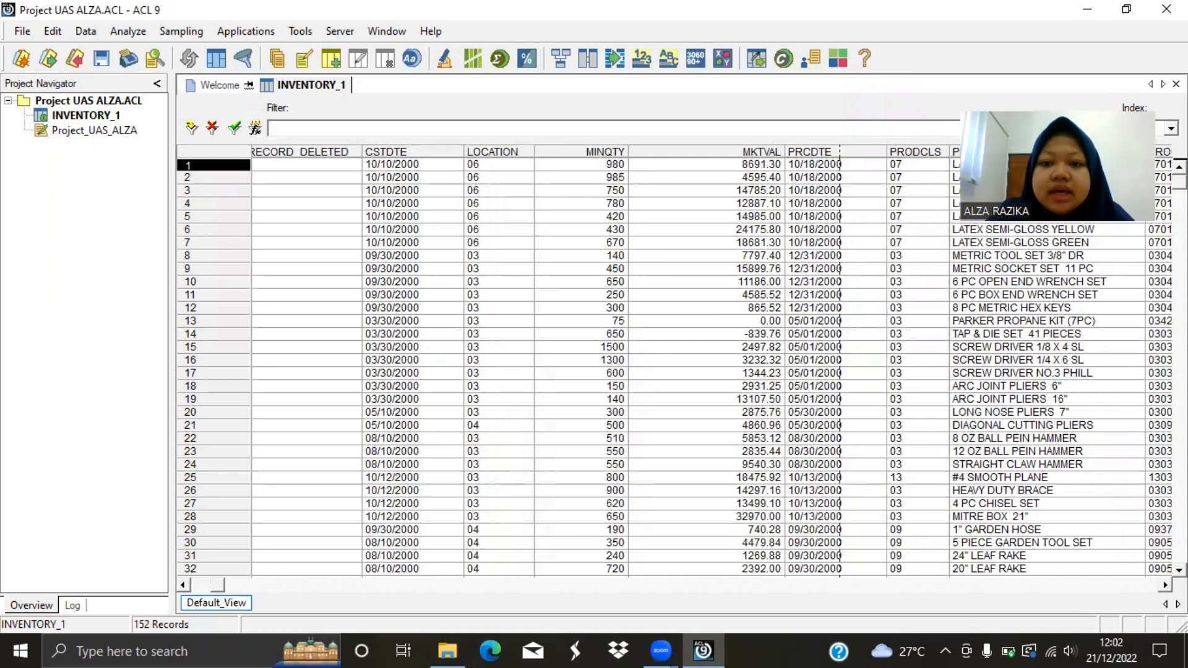
pyautogui.click(1166, 585)
pyautogui.click(1166, 584)
pyautogui.click(1166, 585)
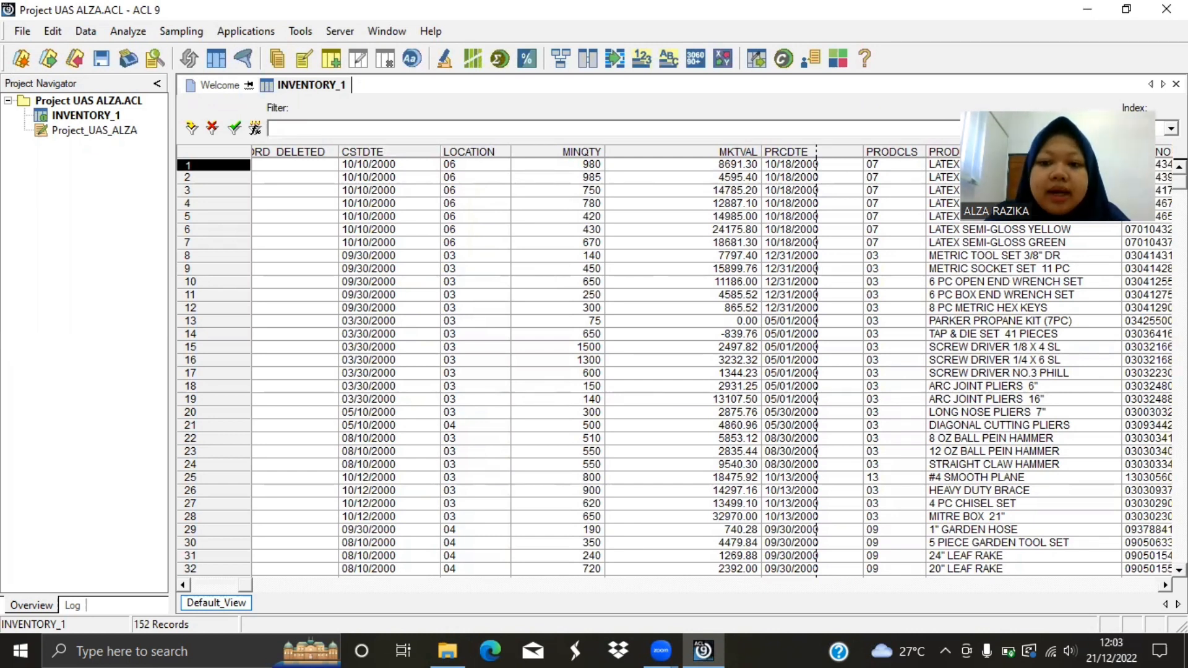
pyautogui.moveTo(245, 585); pyautogui.dragTo(349, 585)
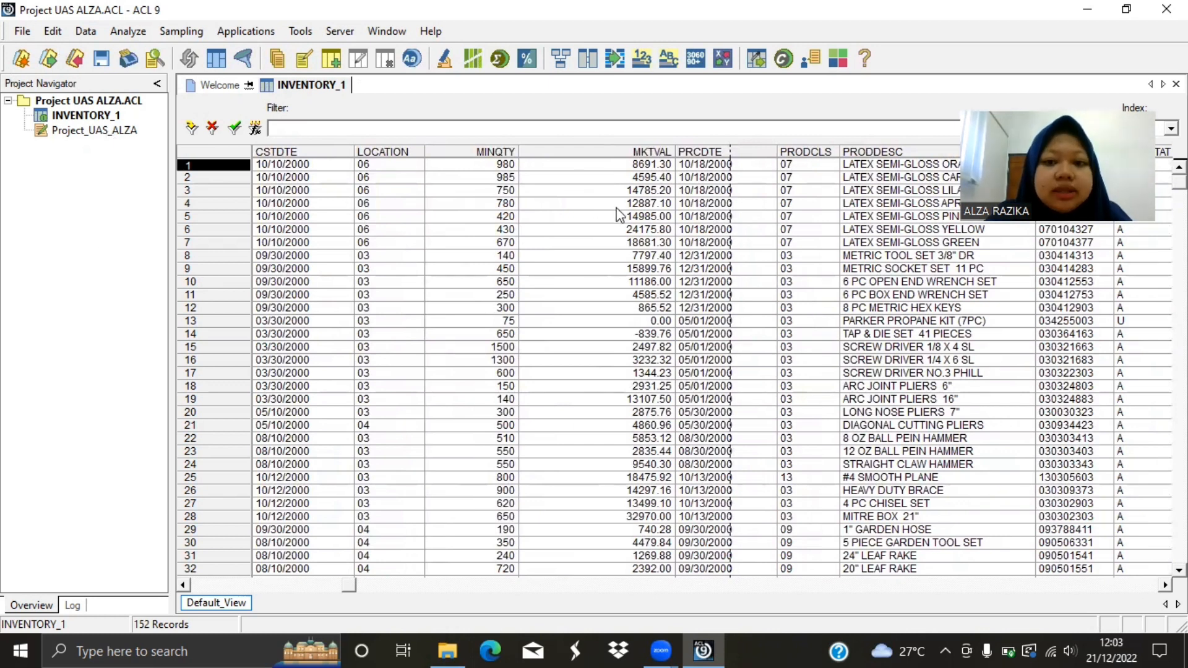
pyautogui.click(501, 153)
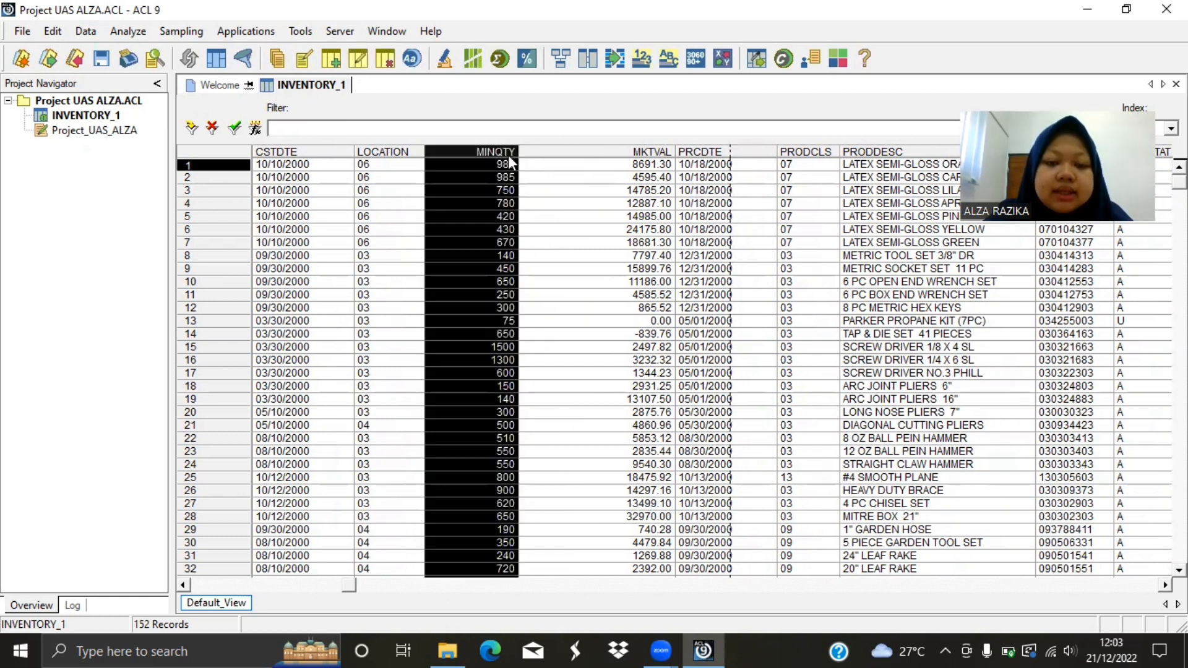
pyautogui.click(496, 53)
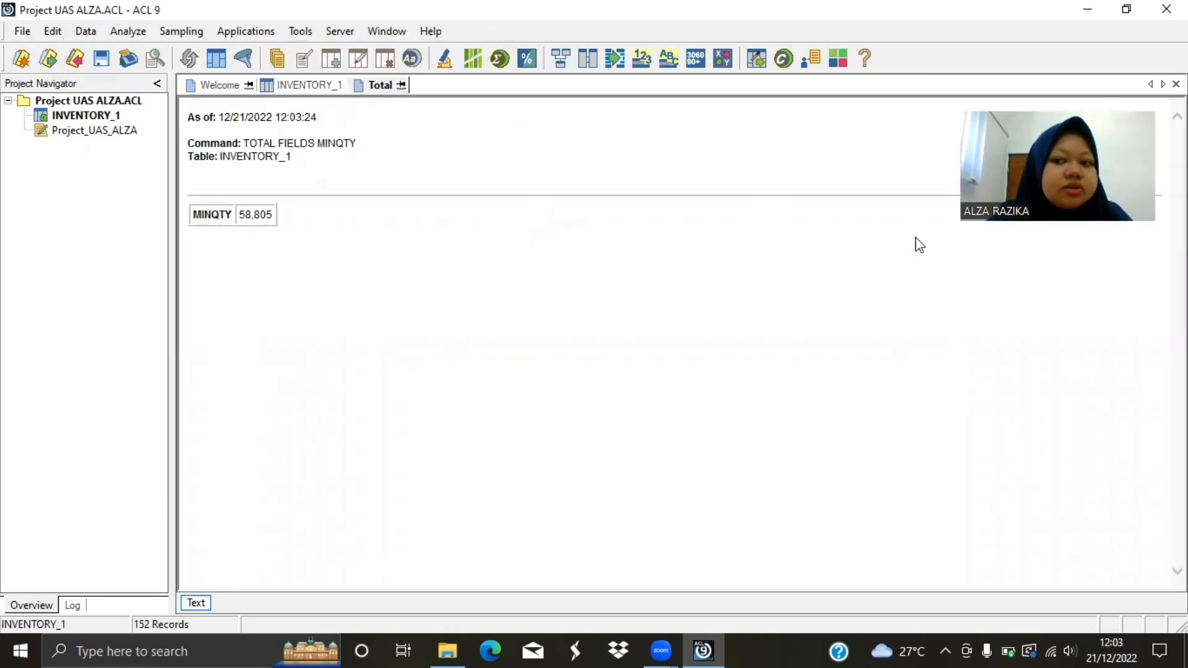
pyautogui.click(1176, 84)
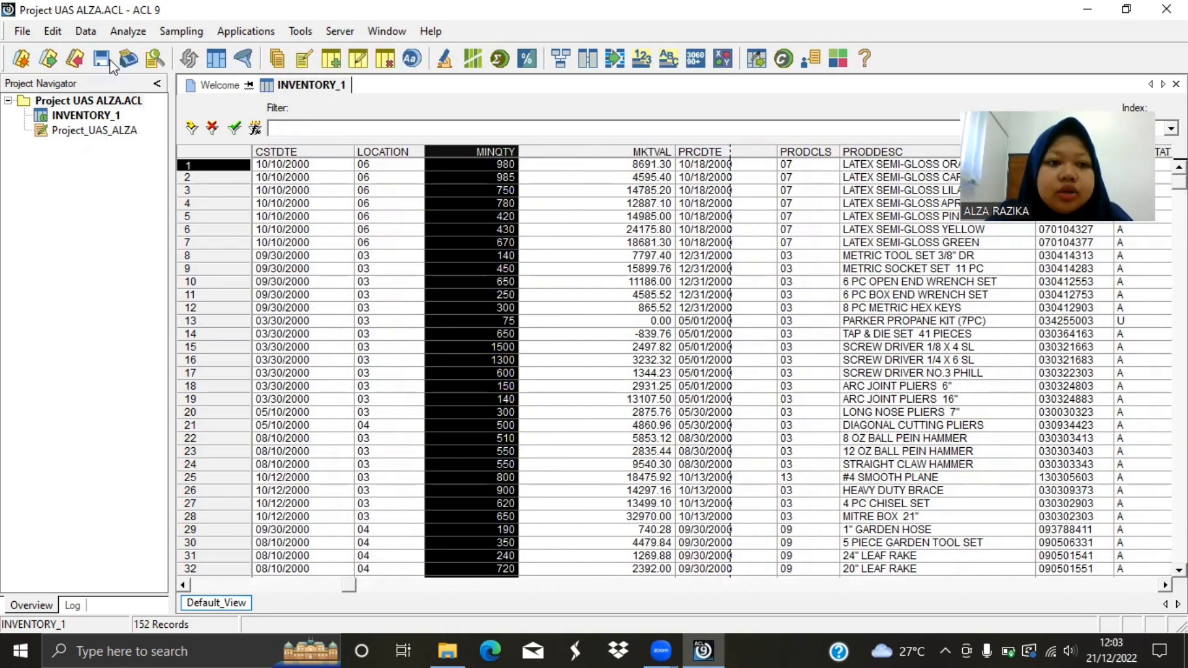
# Set up a record sort of INVENTORY_1 with PRODNO in ascending order as the only sort field.
pyautogui.click(85, 31)
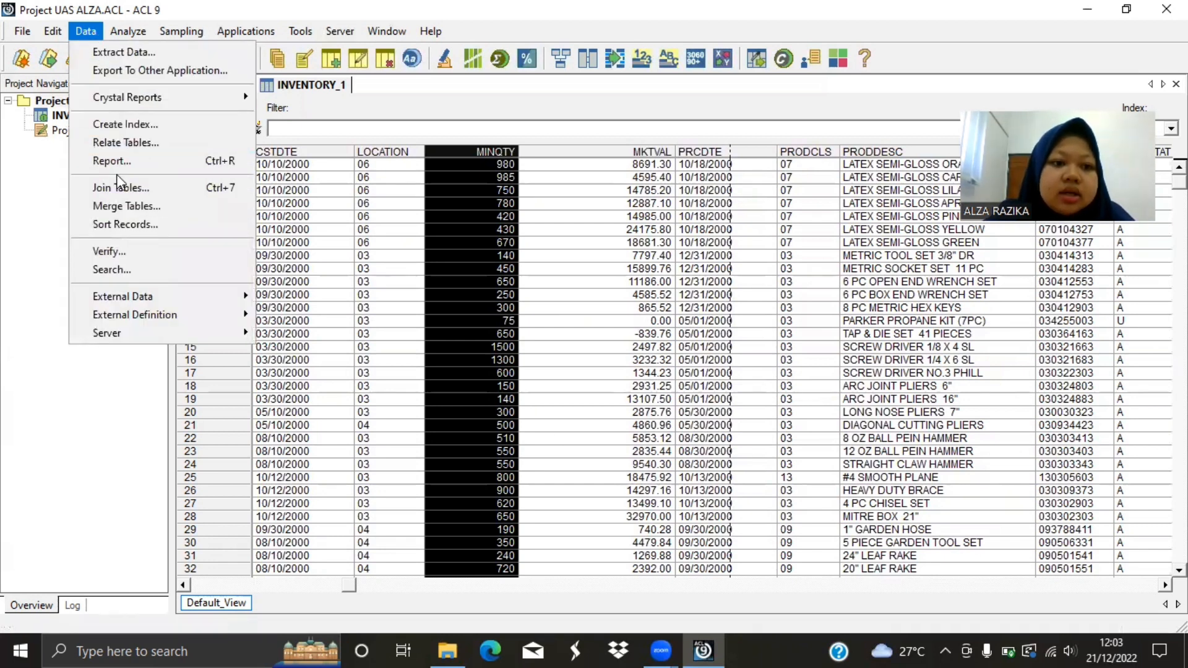
pyautogui.click(117, 224)
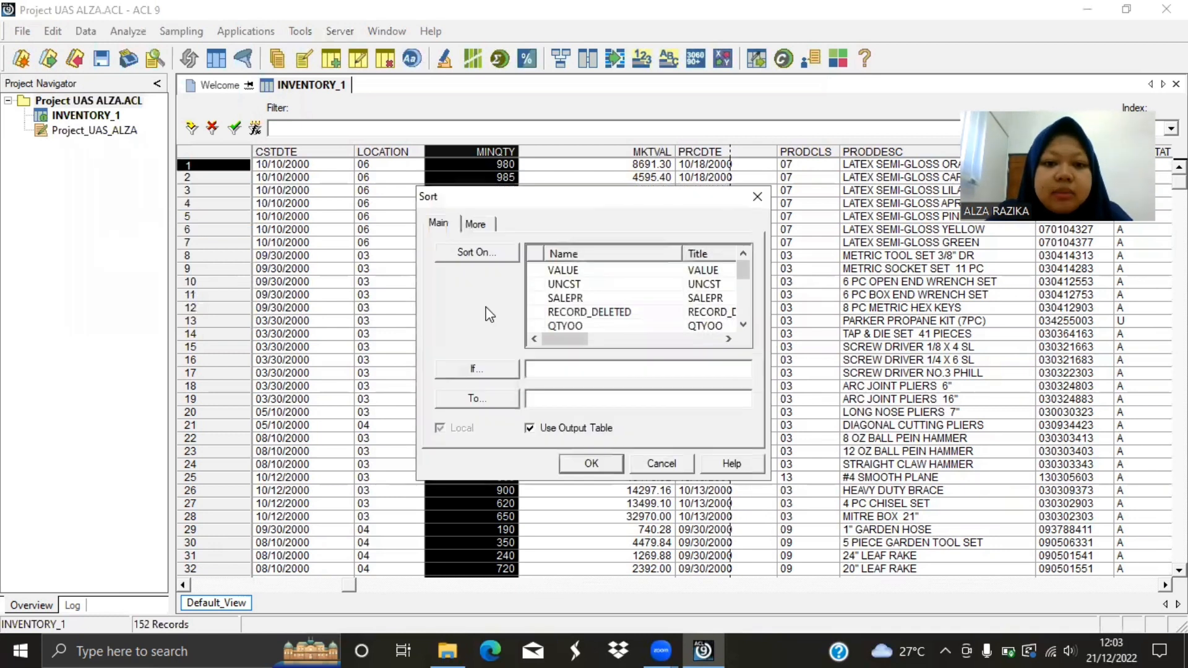
pyautogui.click(473, 252)
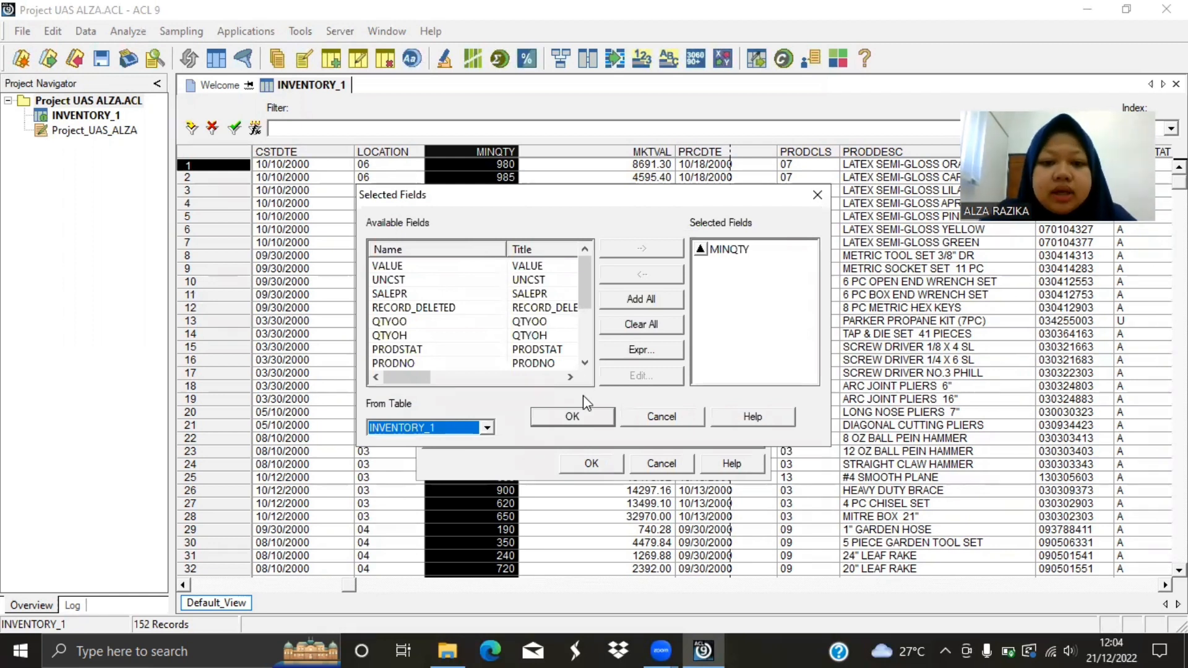
pyautogui.click(632, 316)
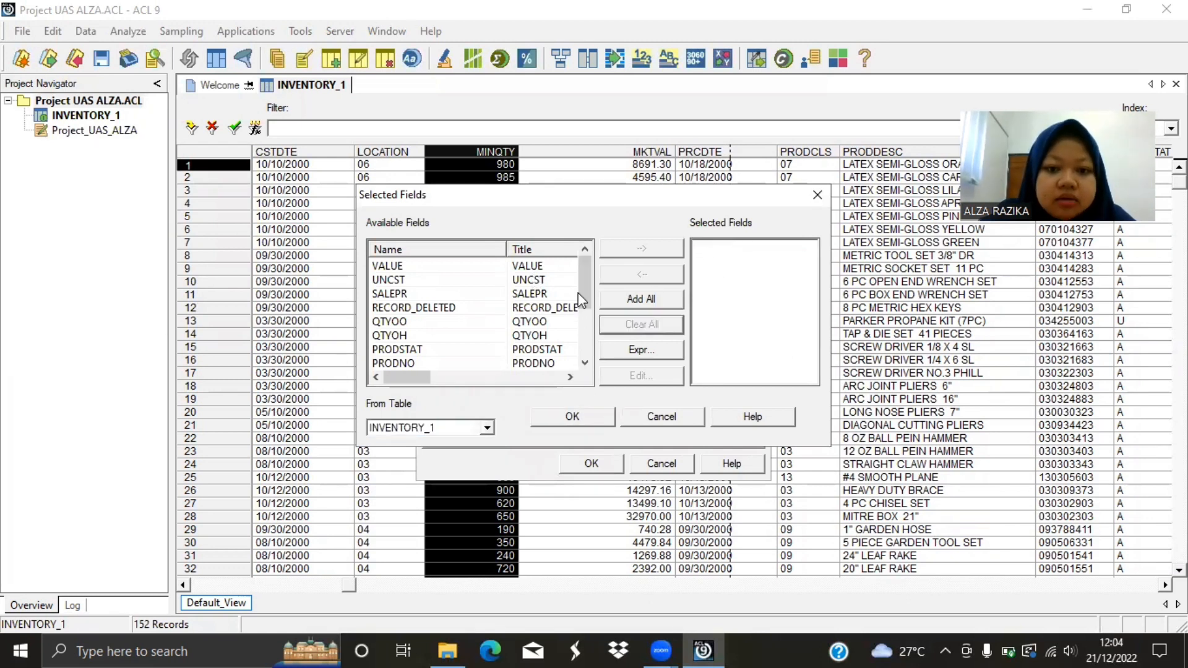
pyautogui.moveTo(584, 288); pyautogui.dragTo(583, 306)
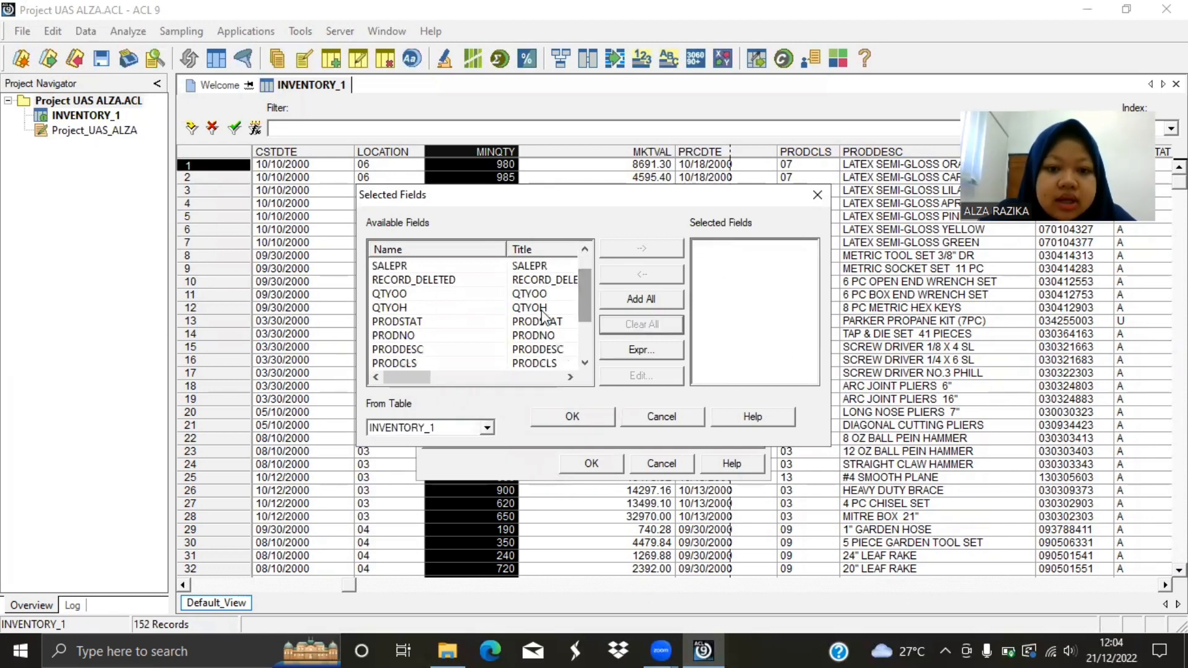
pyautogui.click(507, 337)
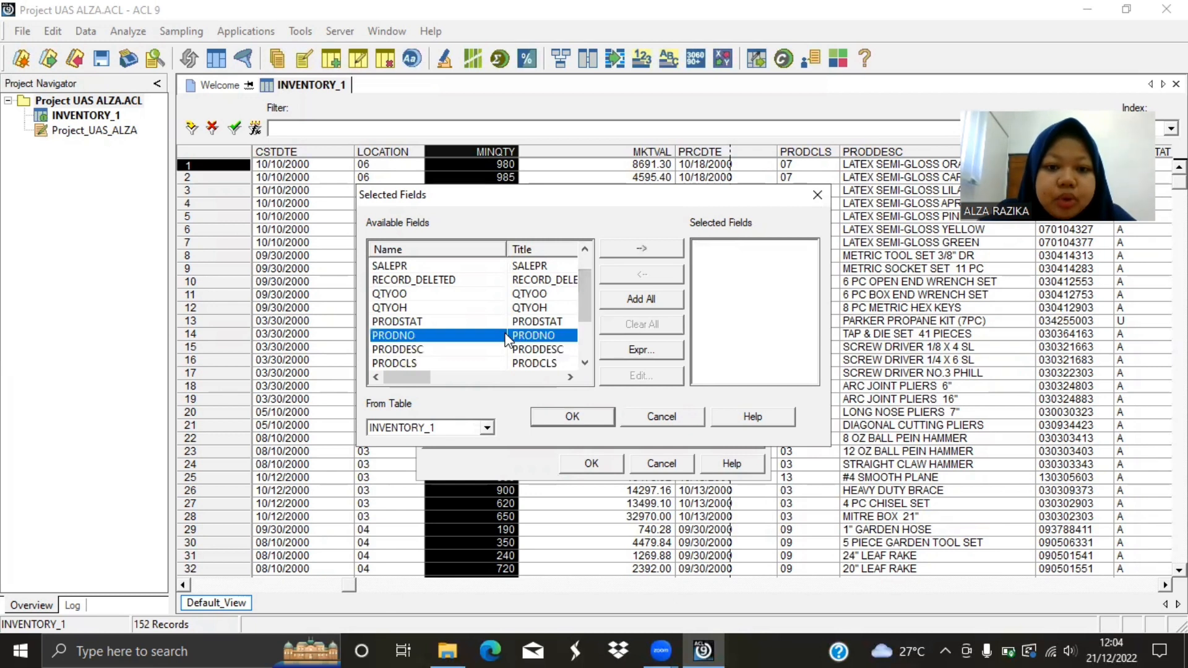
pyautogui.click(659, 246)
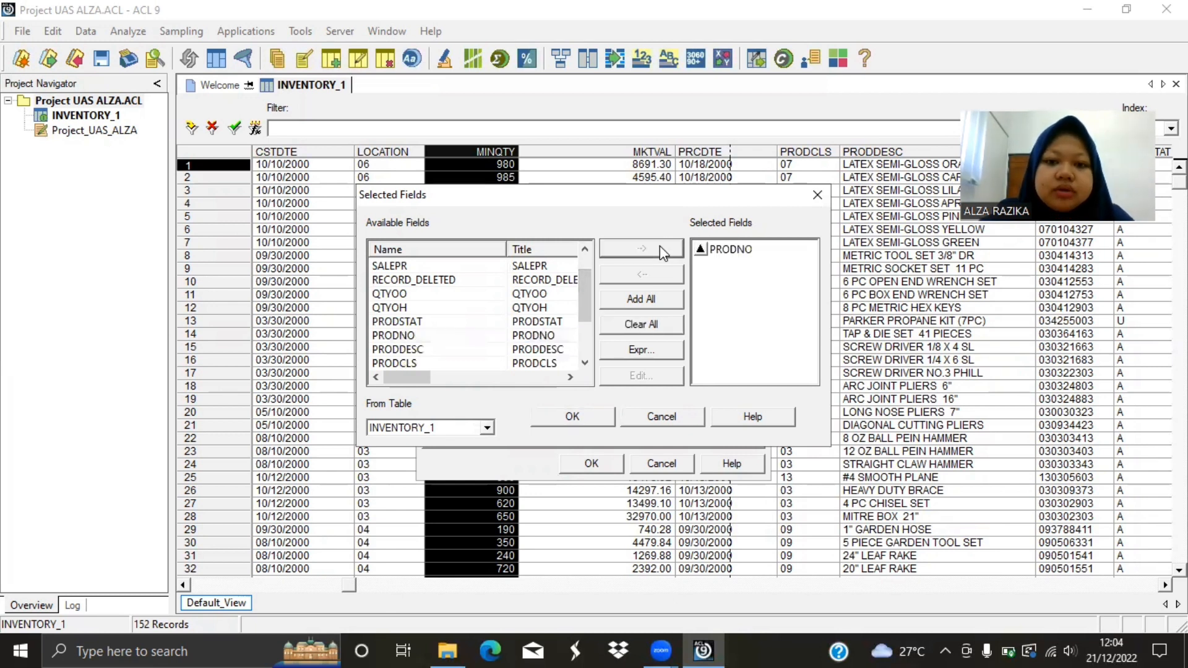
pyautogui.click(573, 417)
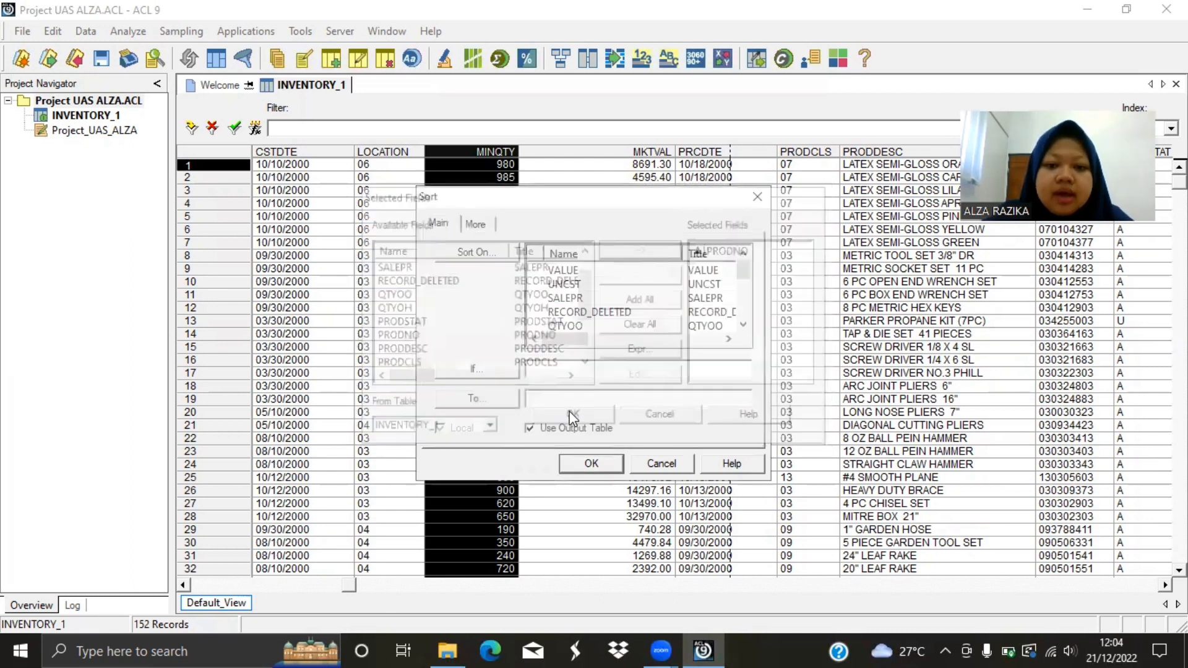
# Name the sort's output table INVENTORY_2 and run the sort.
pyautogui.click(564, 402)
pyautogui.write('INVENTORY')
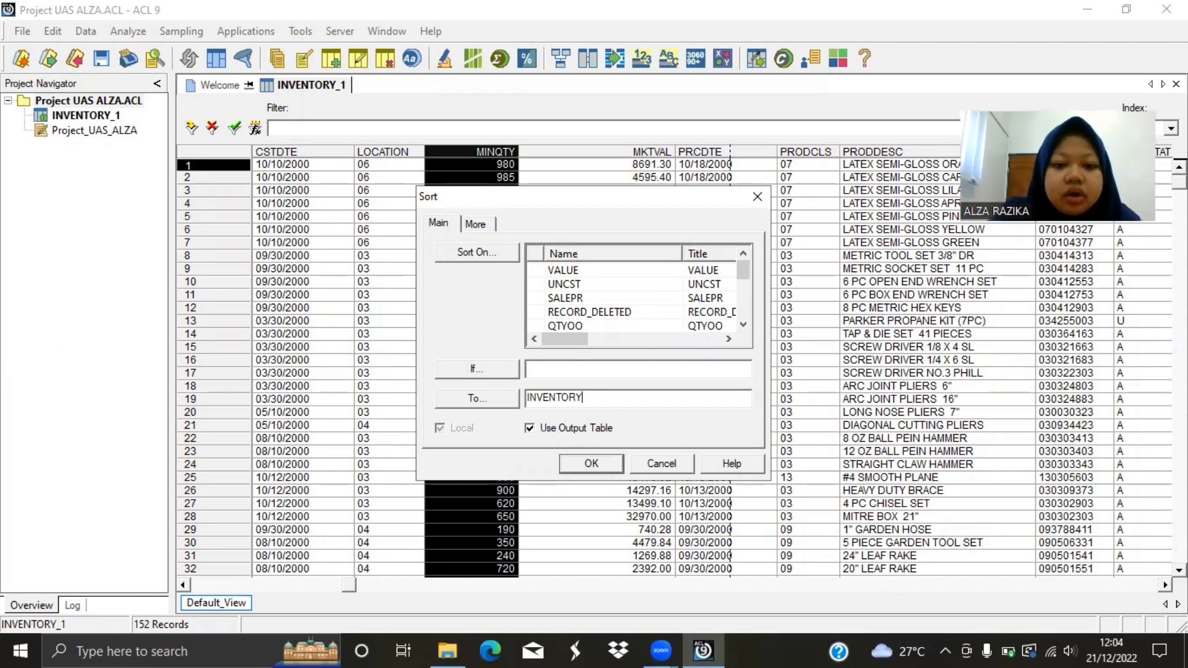
pyautogui.write('_@')
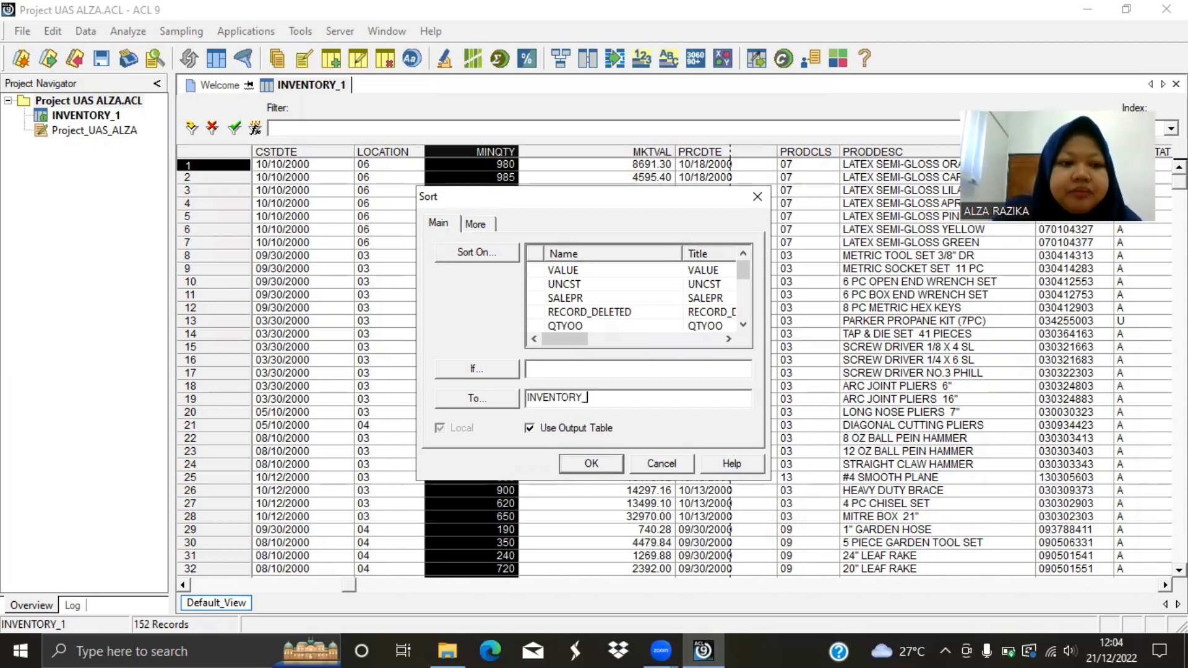
pyautogui.press('BackSpace')
pyautogui.write('2')
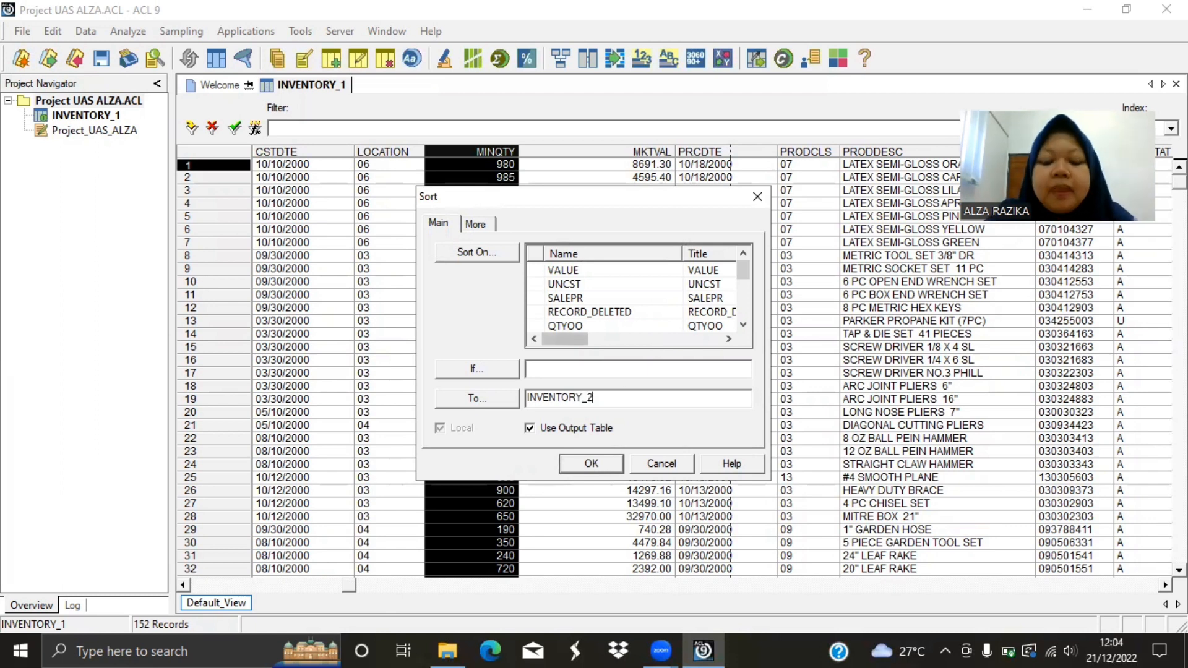
pyautogui.click(593, 463)
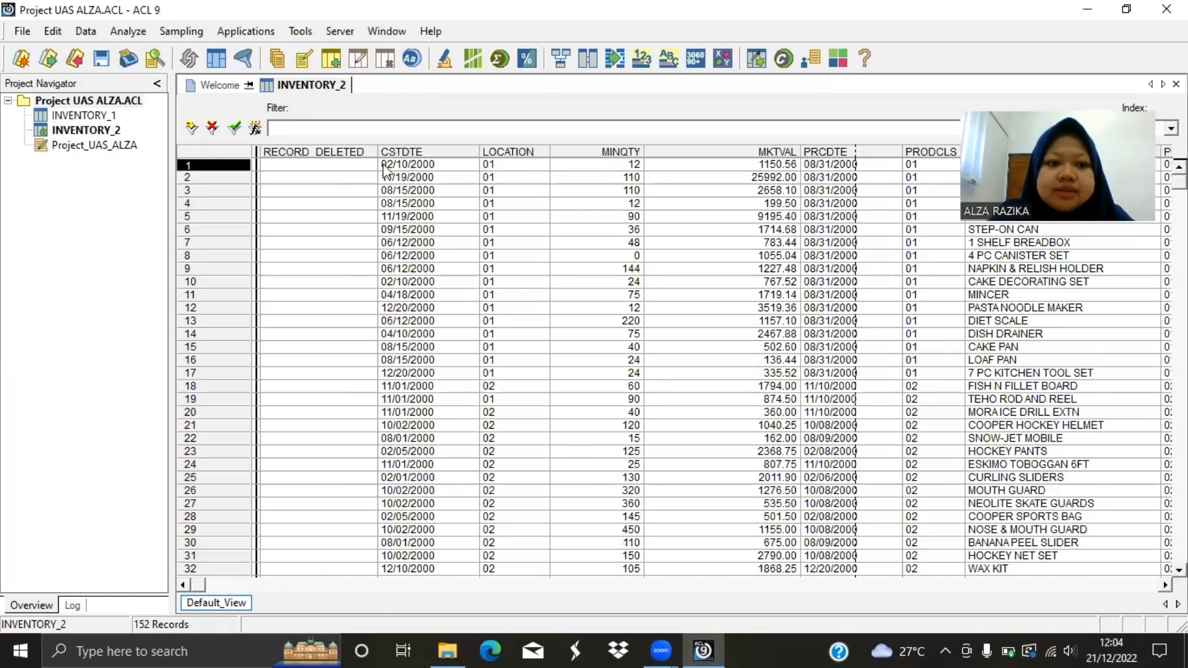
# Compare the PRODNO order in INVENTORY_1 with the order in the sorted table INVENTORY_2.
pyautogui.doubleClick(105, 117)
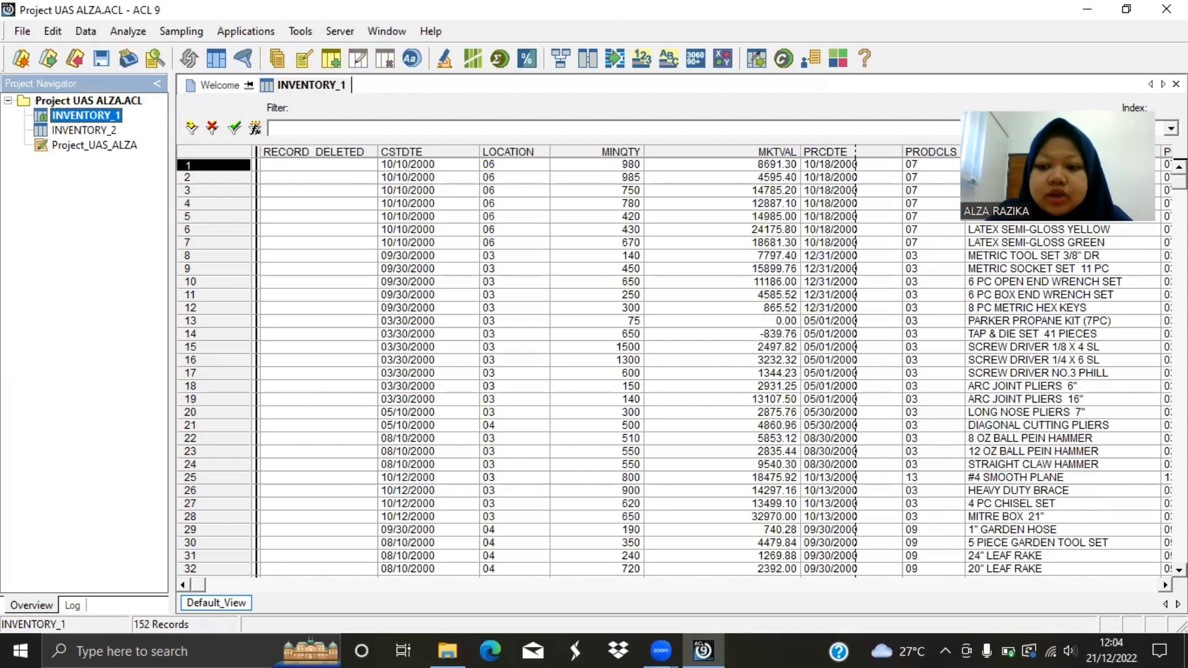
pyautogui.click(1166, 585)
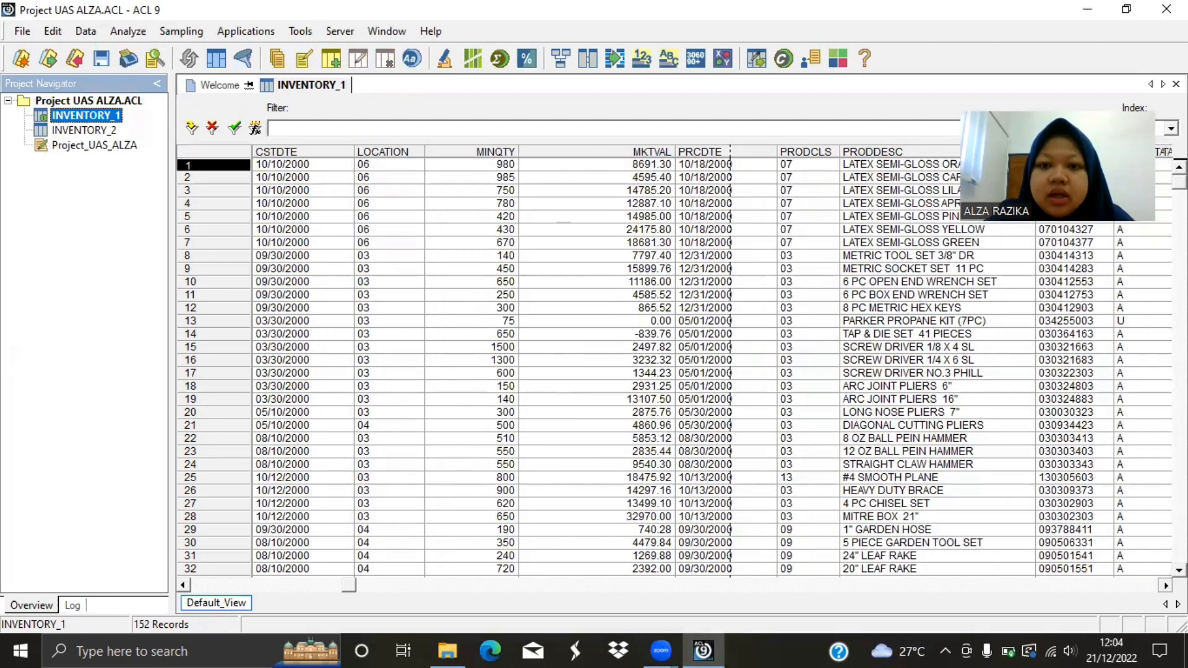
pyautogui.hscroll(4, 973, 316)
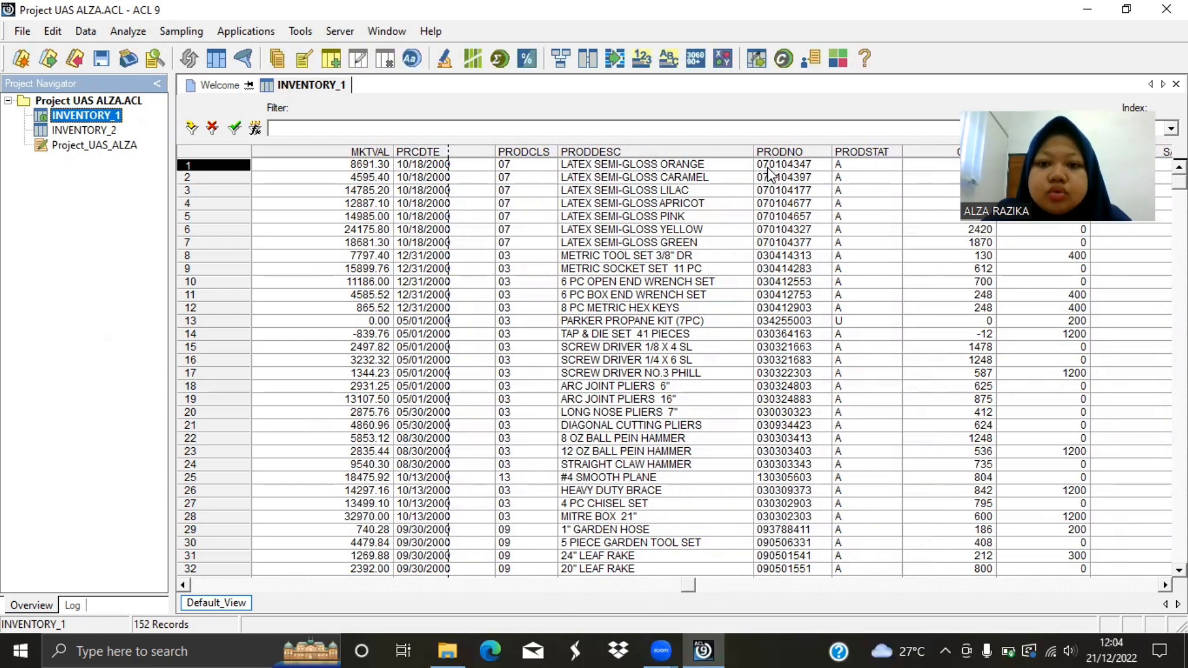
pyautogui.doubleClick(86, 133)
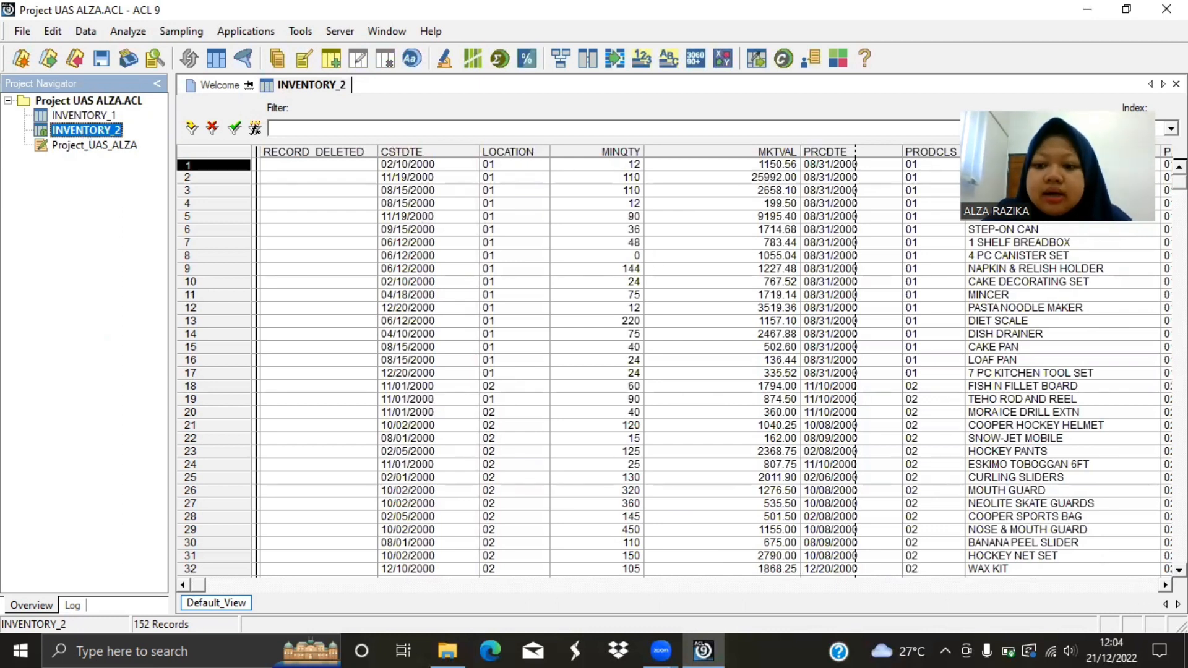
pyautogui.click(1166, 586)
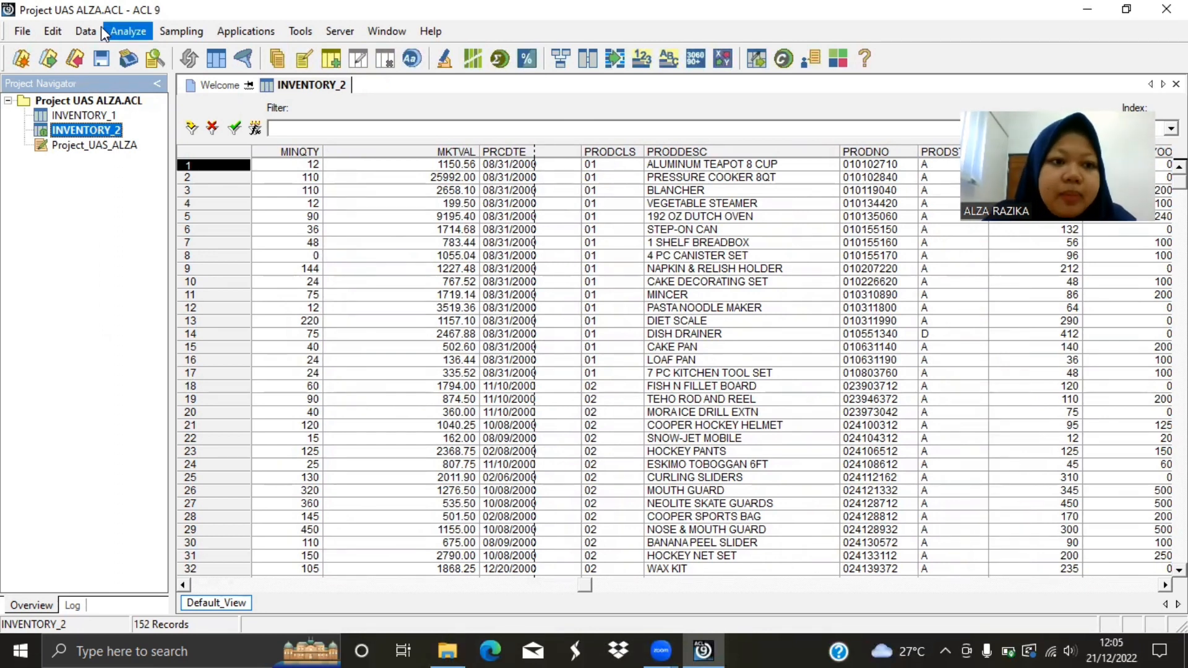
# Set up a record sort of INVENTORY_1 with PRODNO and PRODCLS, both ascending, as the sort fields.
pyautogui.doubleClick(77, 117)
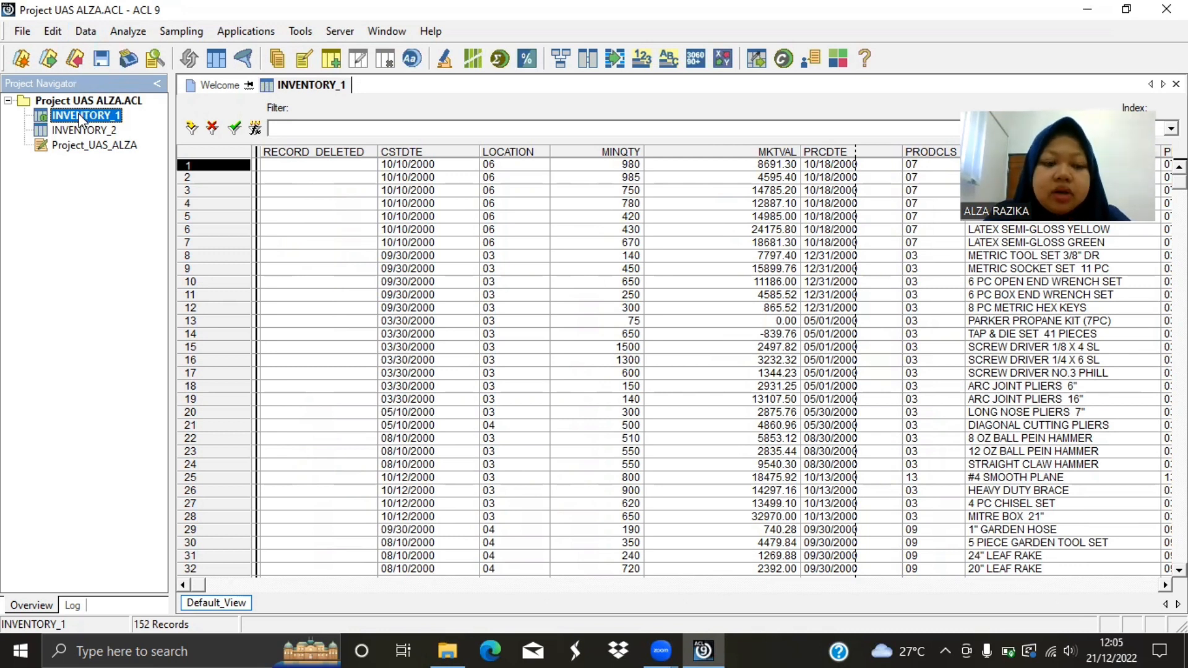
pyautogui.click(84, 32)
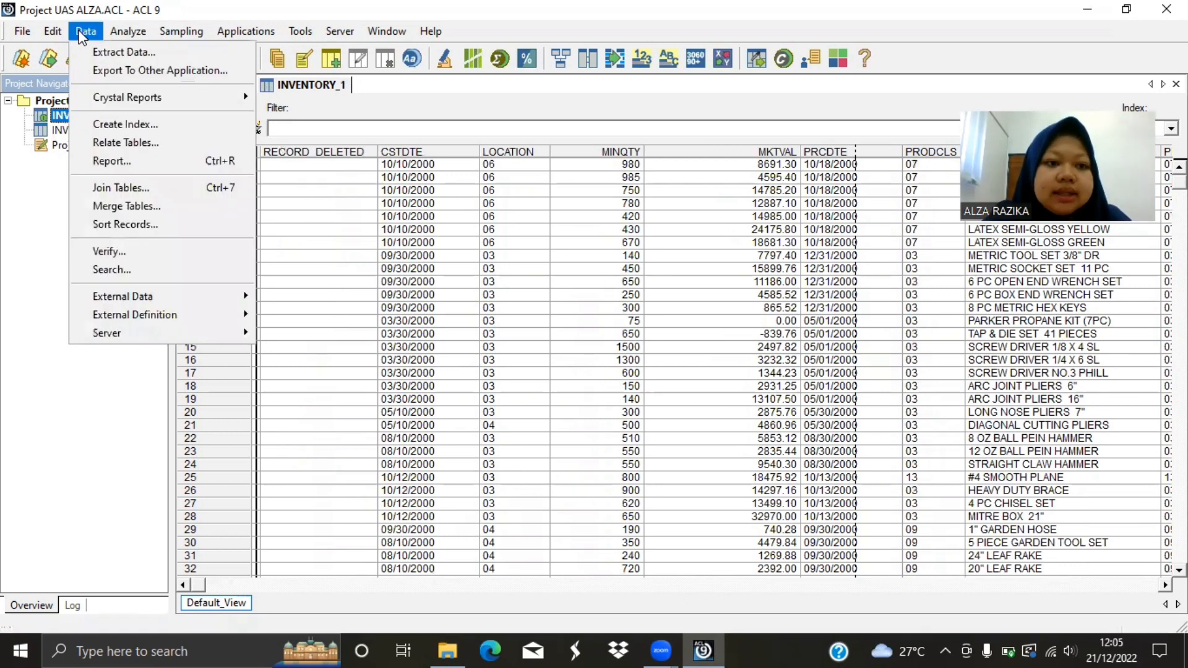
pyautogui.click(112, 224)
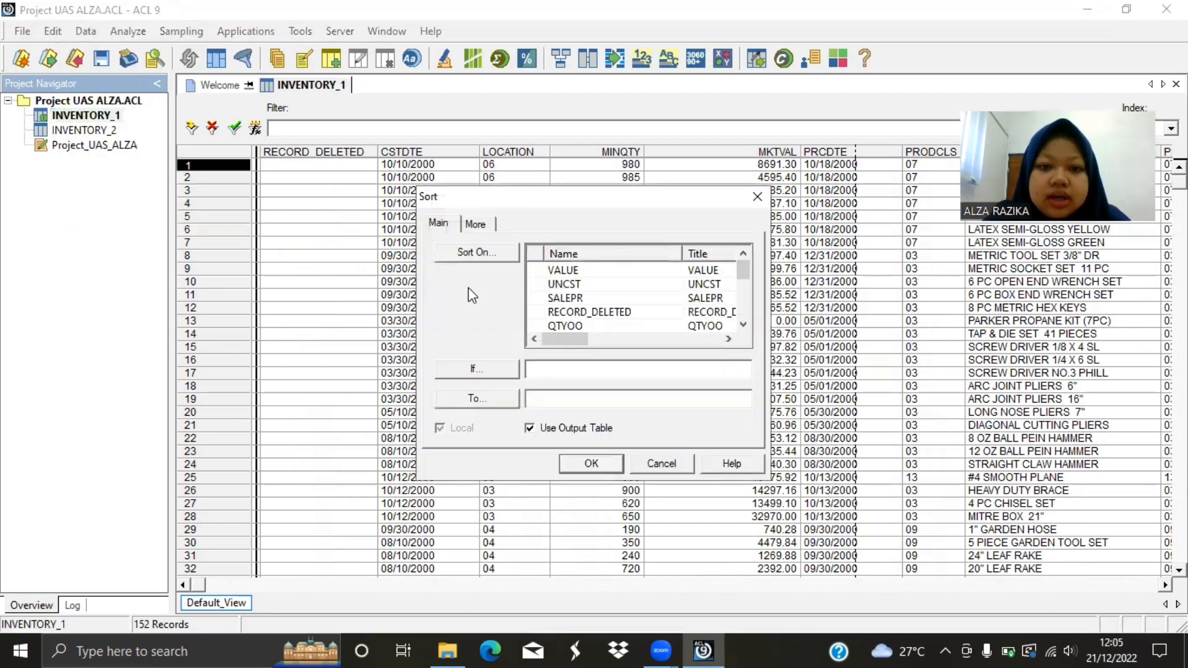
pyautogui.click(470, 255)
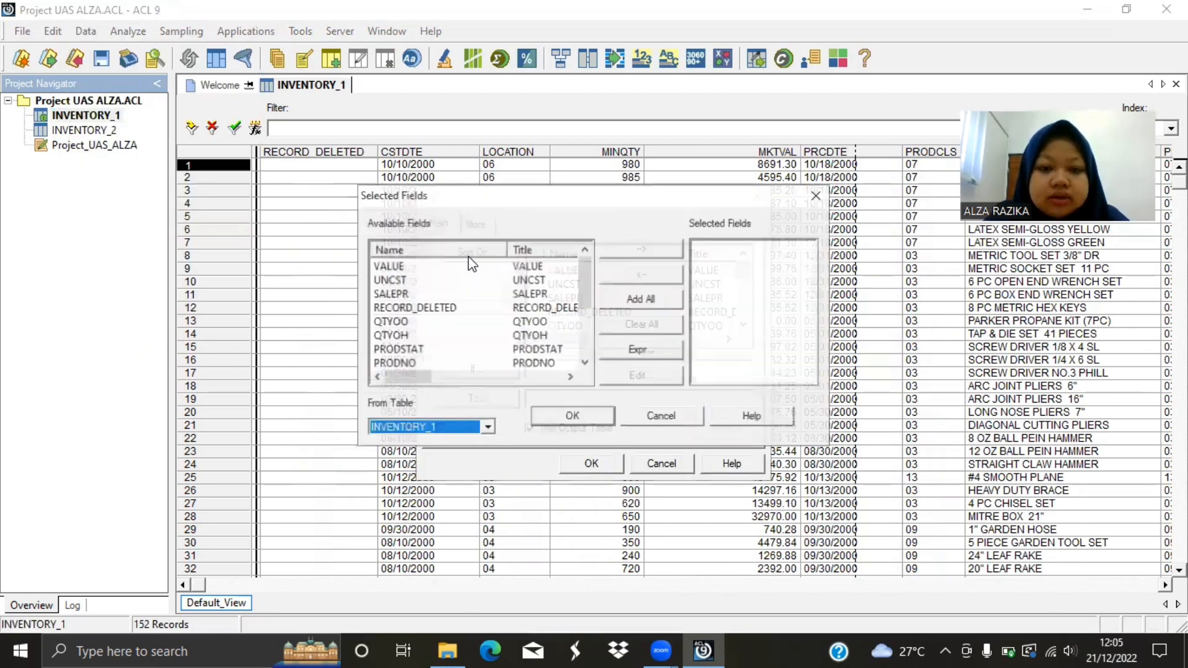
pyautogui.moveTo(585, 275); pyautogui.dragTo(585, 302)
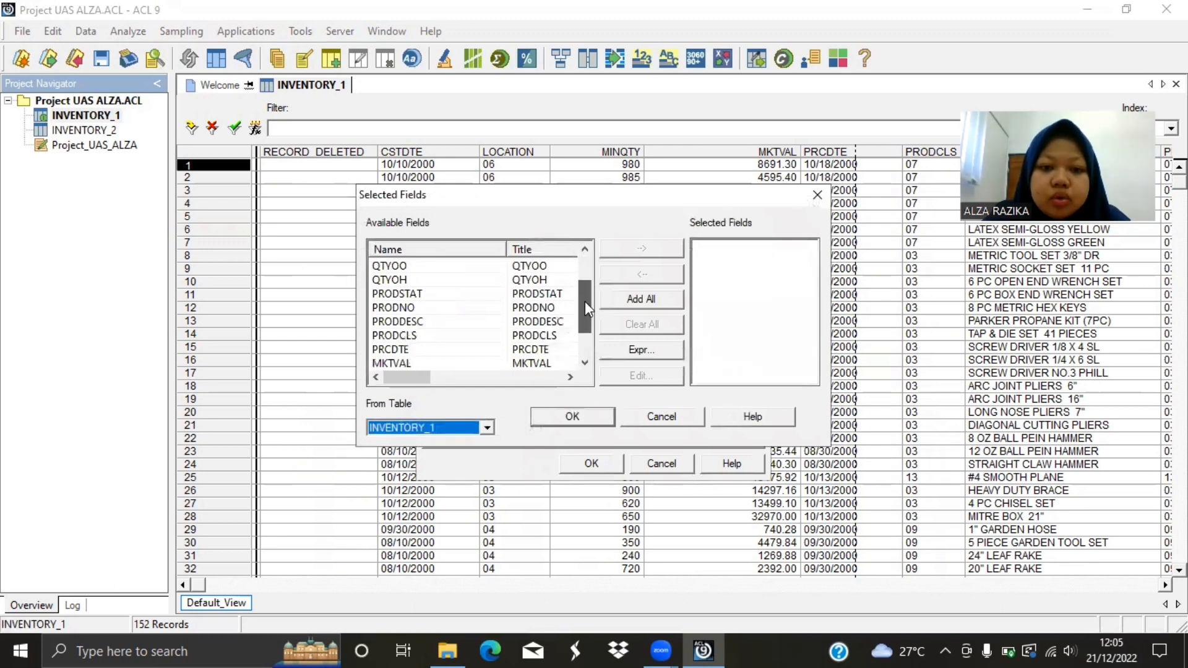
pyautogui.doubleClick(529, 308)
pyautogui.click(528, 335)
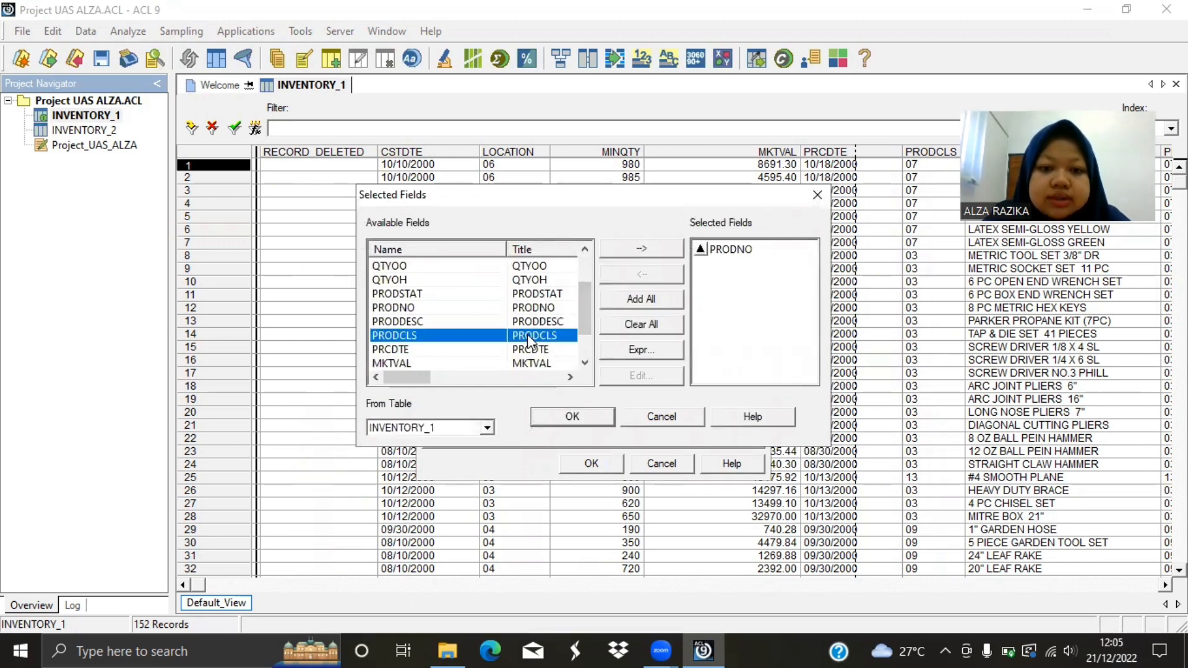
pyautogui.doubleClick(527, 335)
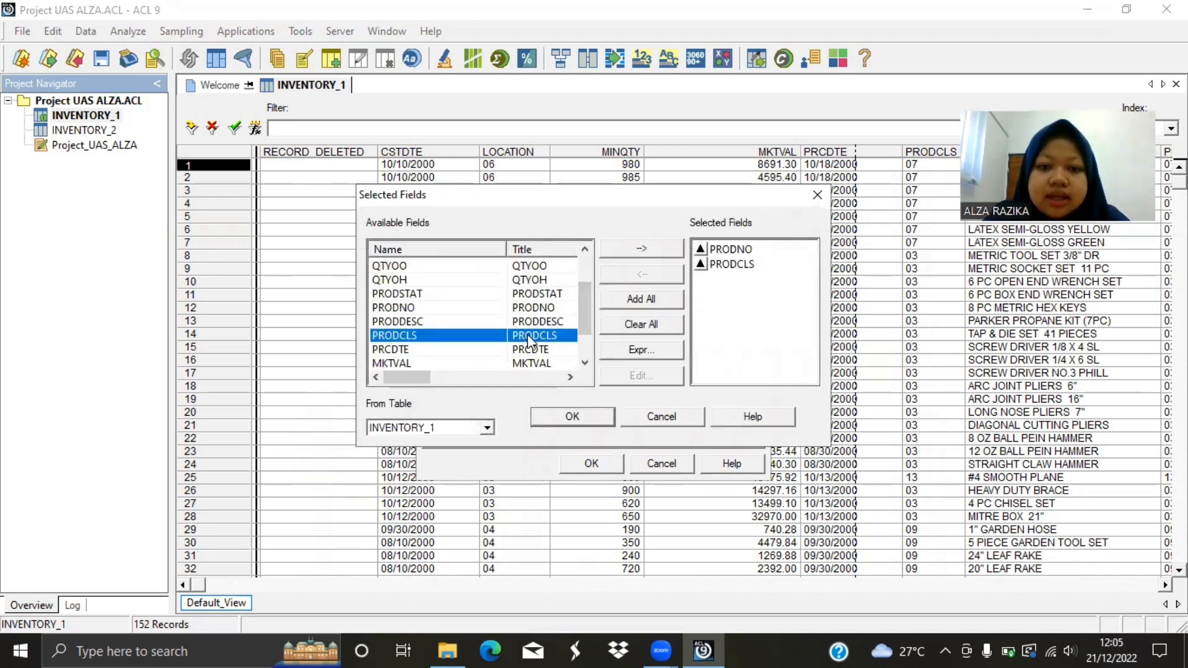
pyautogui.click(573, 417)
# Name the sort's output table INVENTORY_3 and run the sort.
pyautogui.click(560, 398)
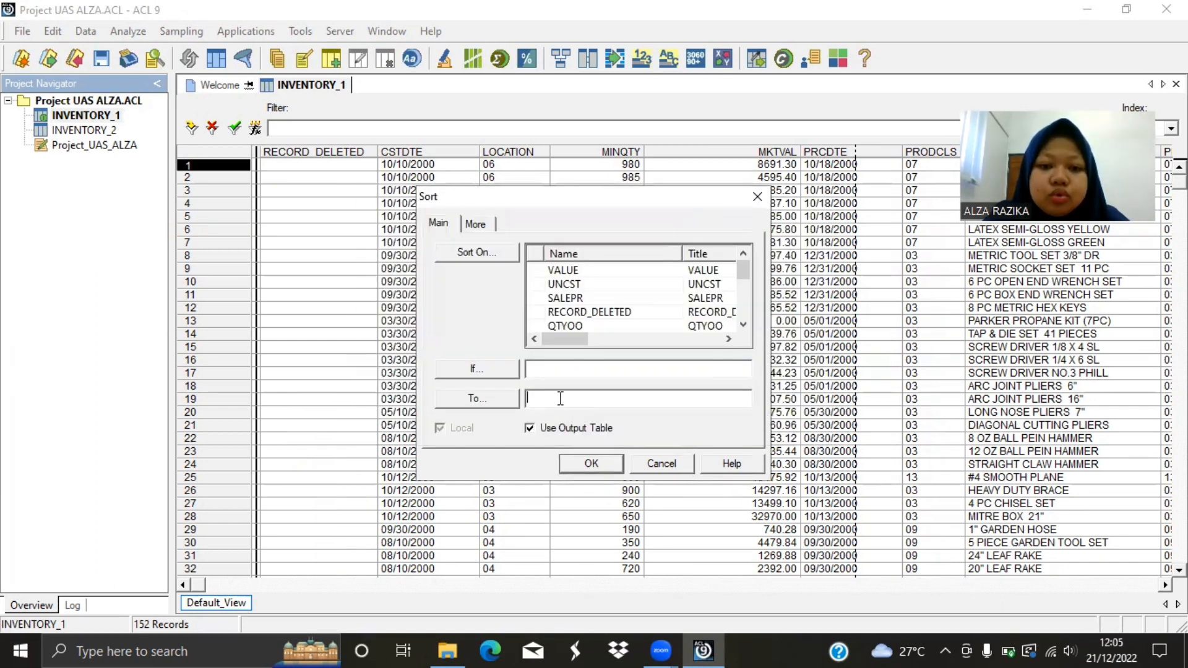
pyautogui.write('S')
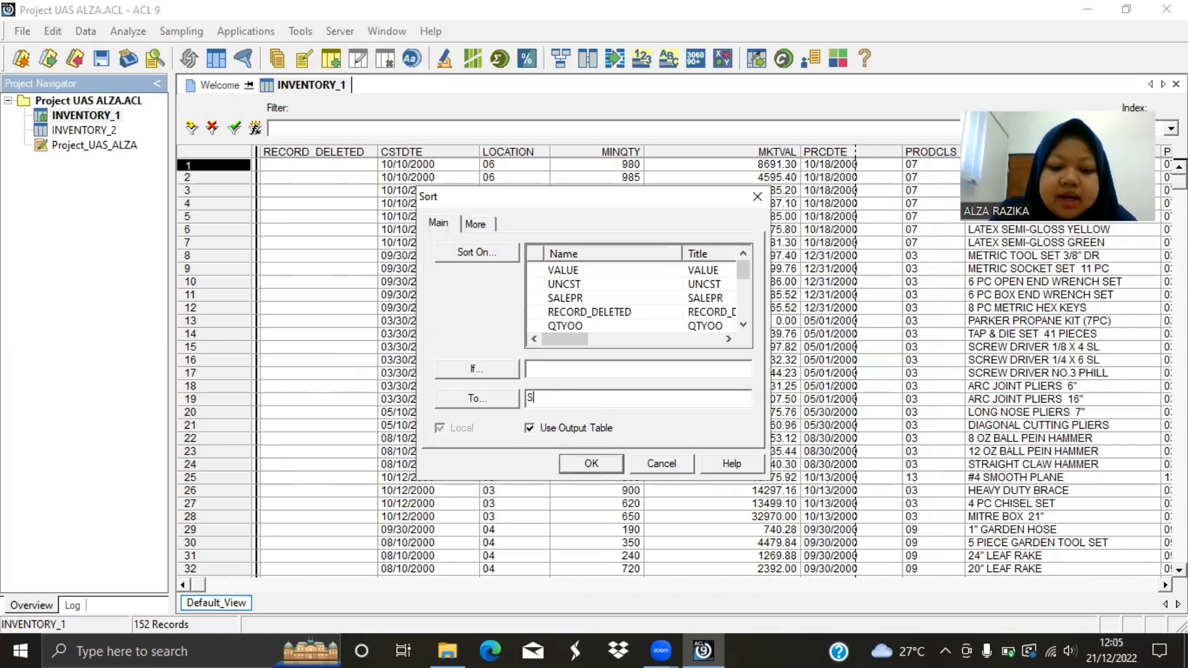
pyautogui.press('BackSpace')
pyautogui.write('INV')
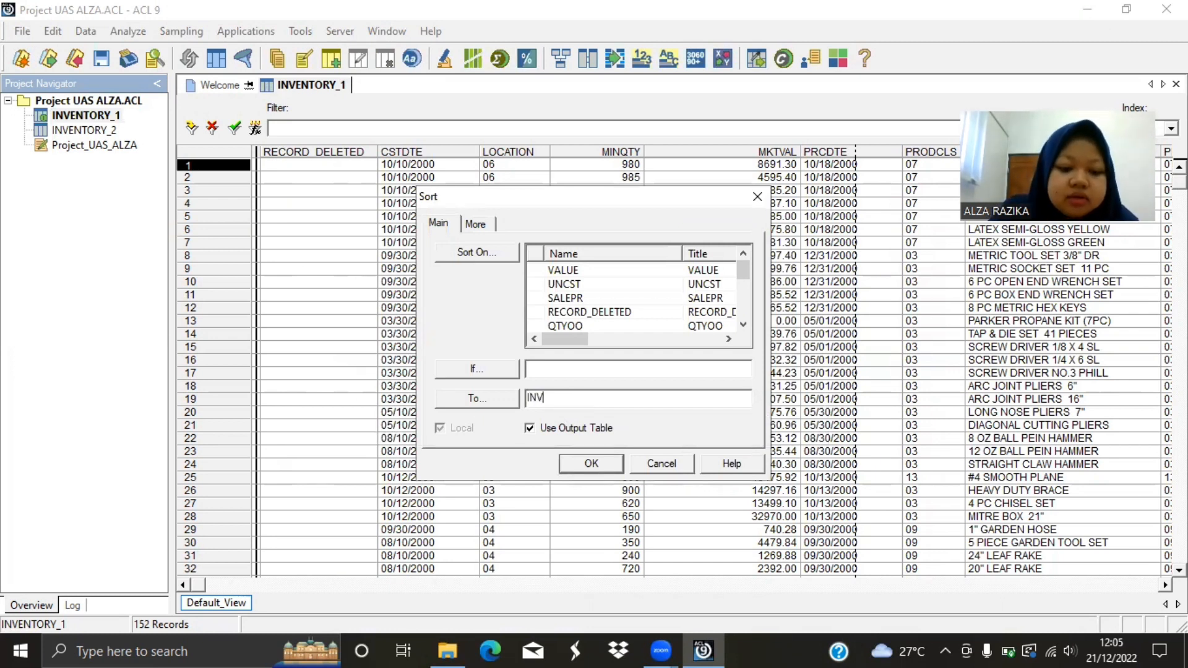
pyautogui.write('ENTORY')
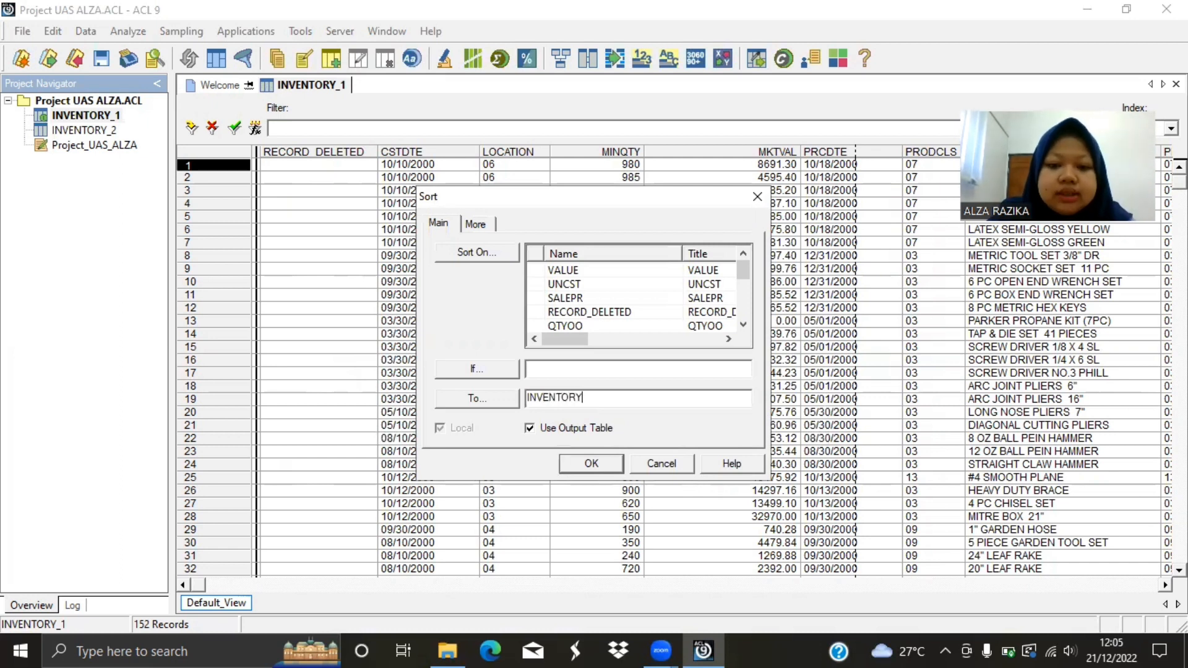
pyautogui.write('_#')
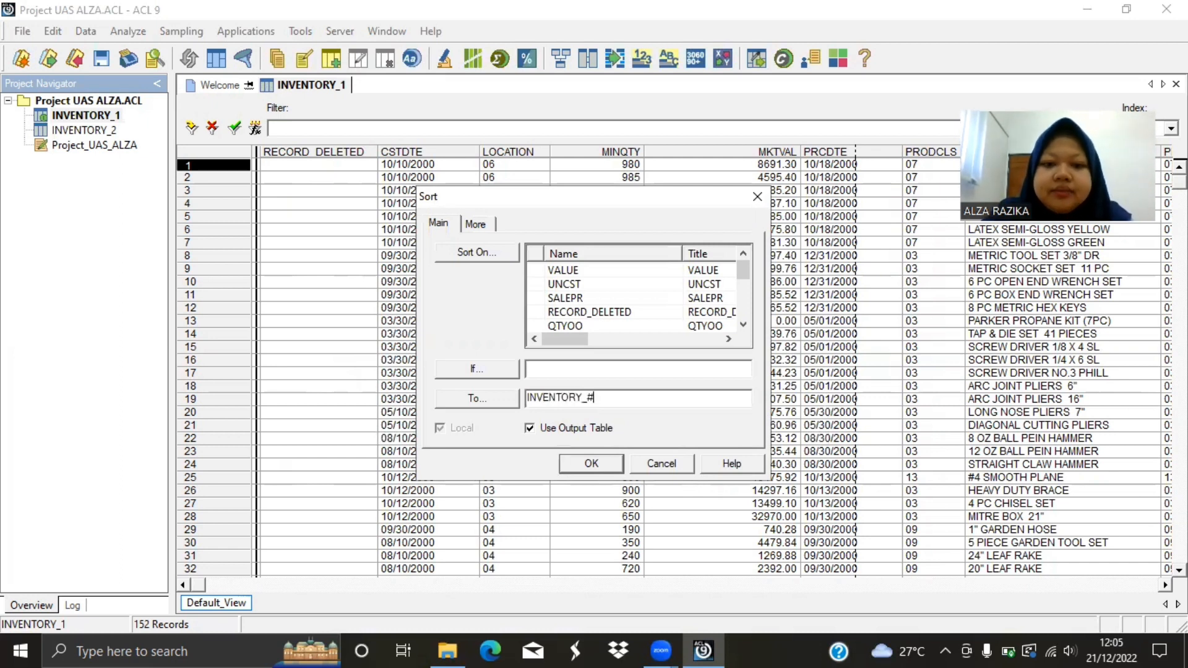
pyautogui.press('BackSpace')
pyautogui.write('3')
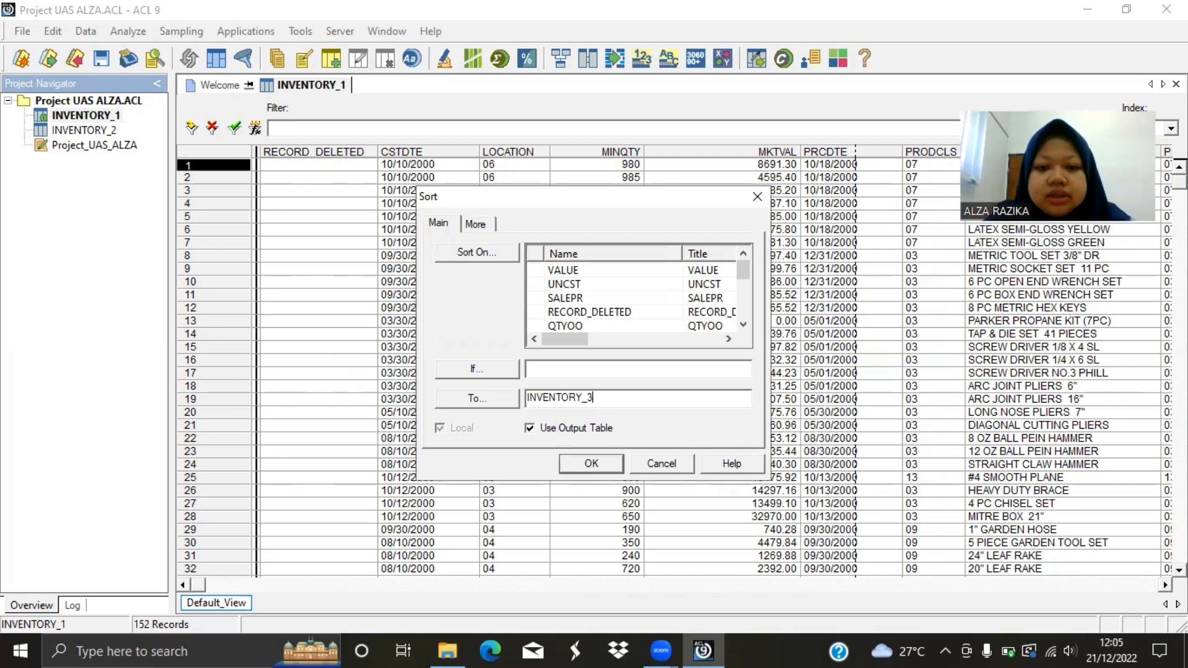
pyautogui.click(609, 465)
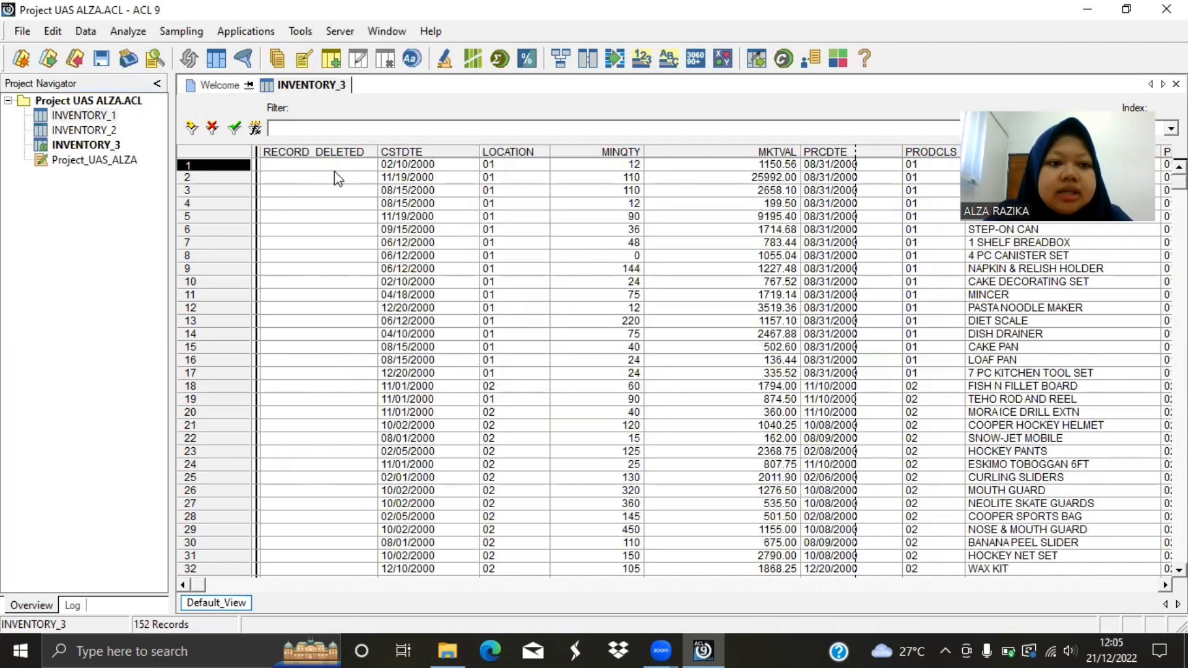
# Compare the PRODCLS and PRODNO order in INVENTORY_1 with the order in the sorted table INVENTORY_3.
pyautogui.doubleClick(74, 115)
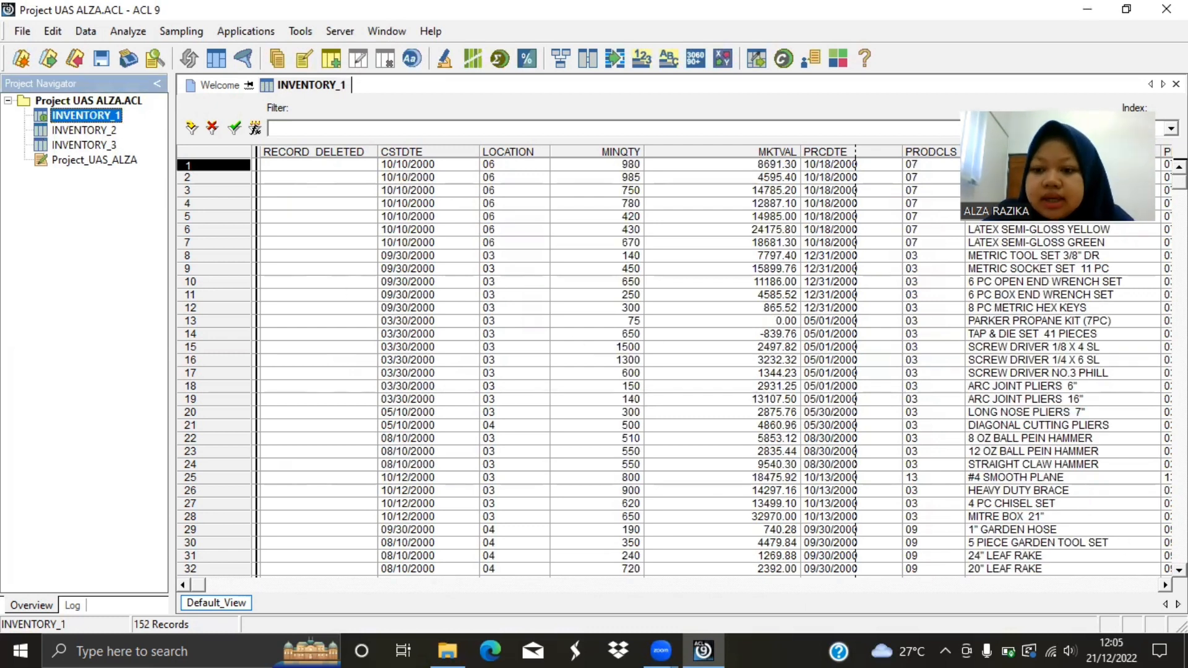
pyautogui.click(1165, 585)
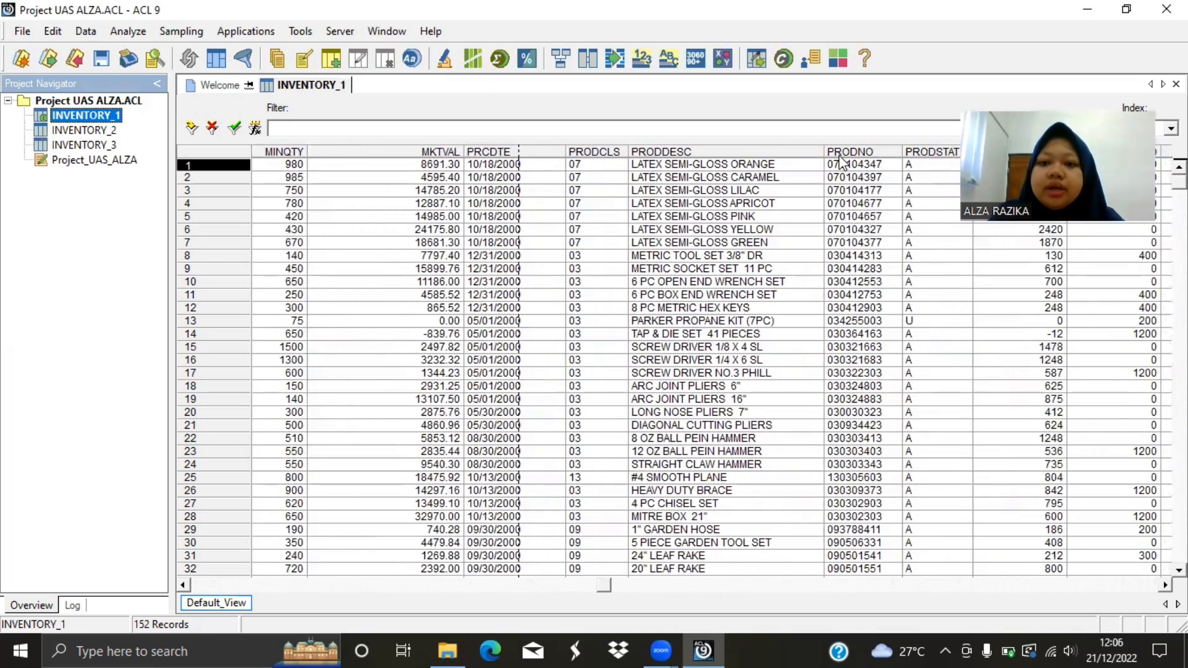
pyautogui.doubleClick(99, 146)
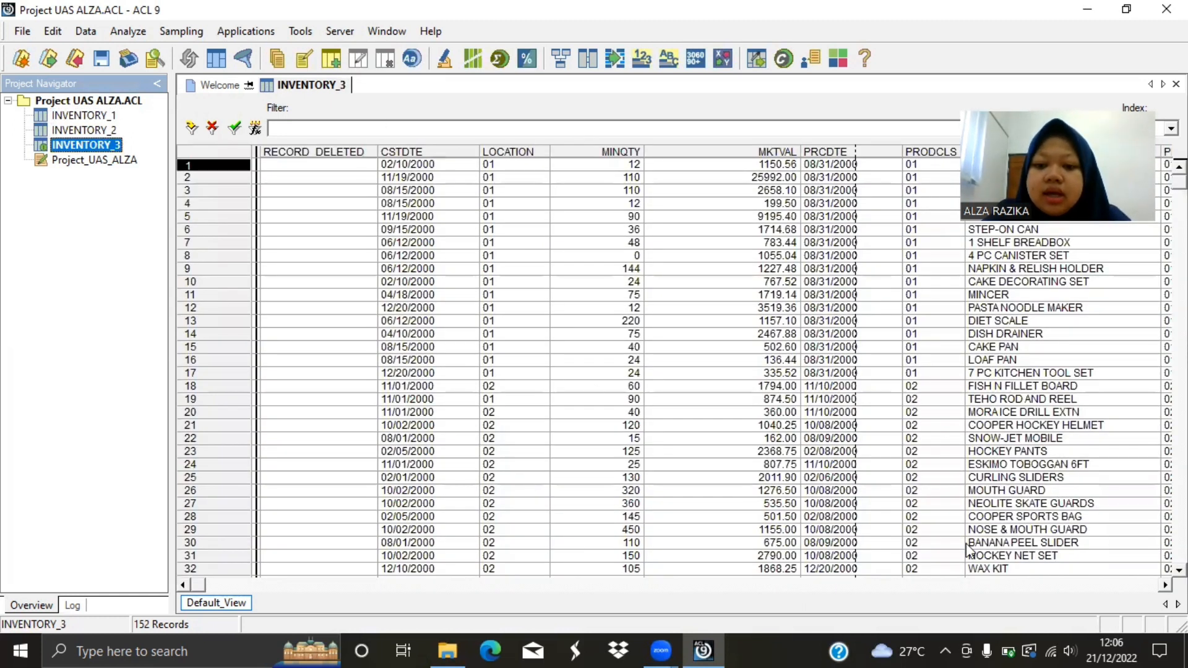
pyautogui.click(1165, 585)
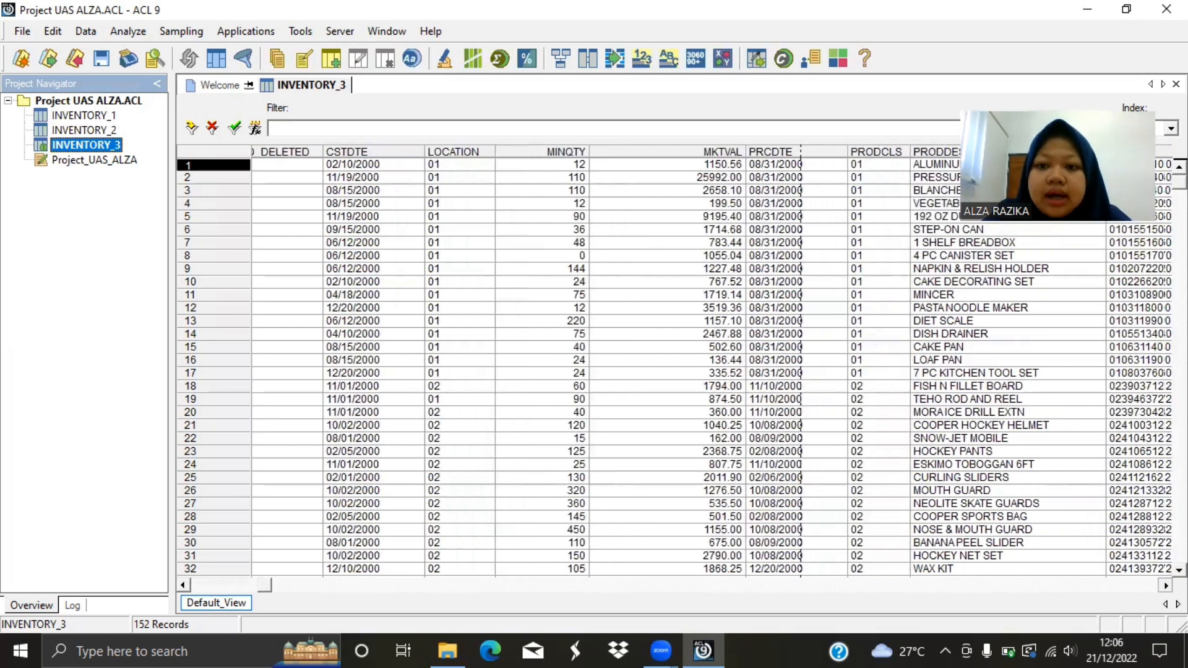
pyautogui.click(1165, 585)
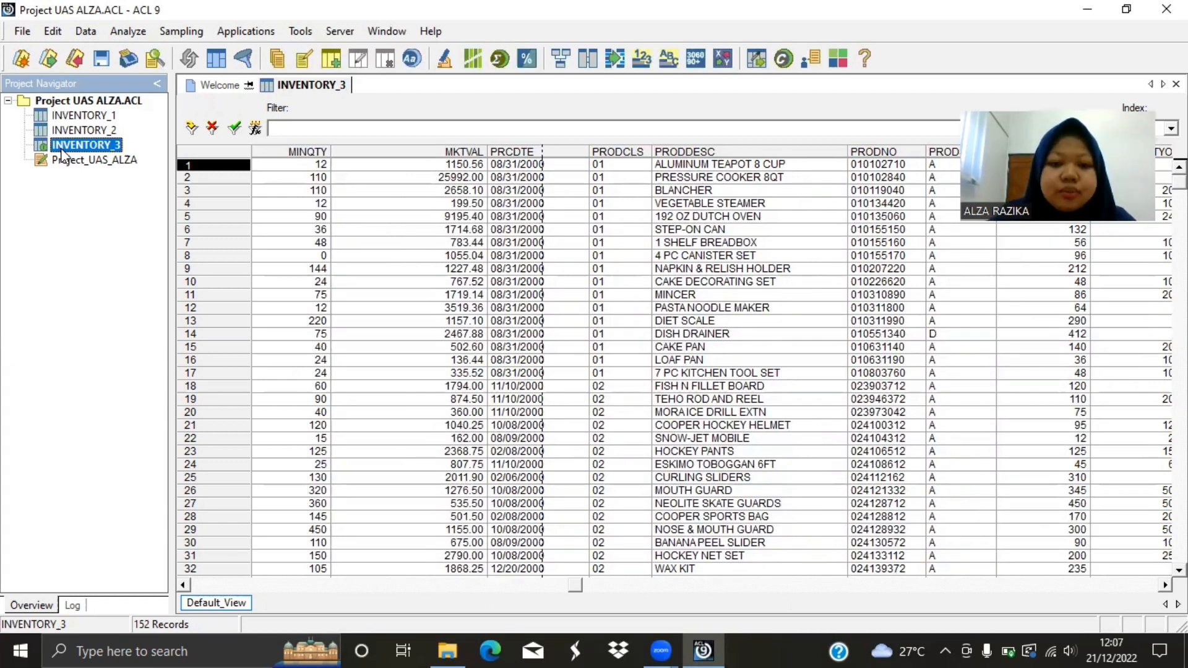
pyautogui.doubleClick(75, 115)
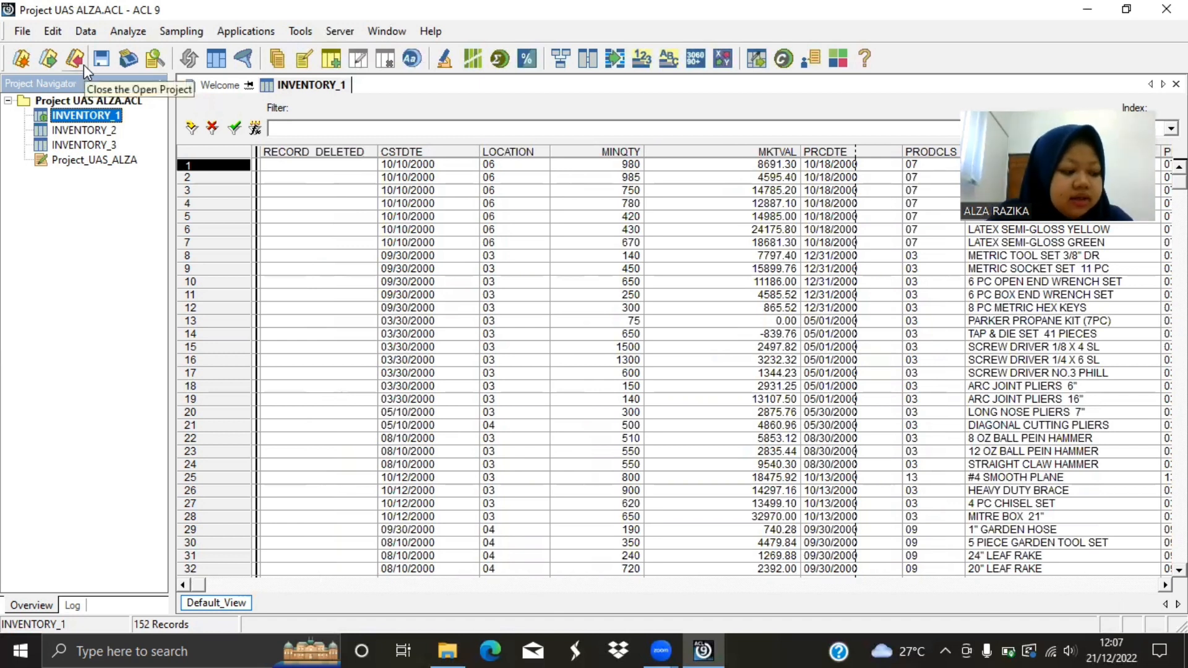
pyautogui.click(90, 29)
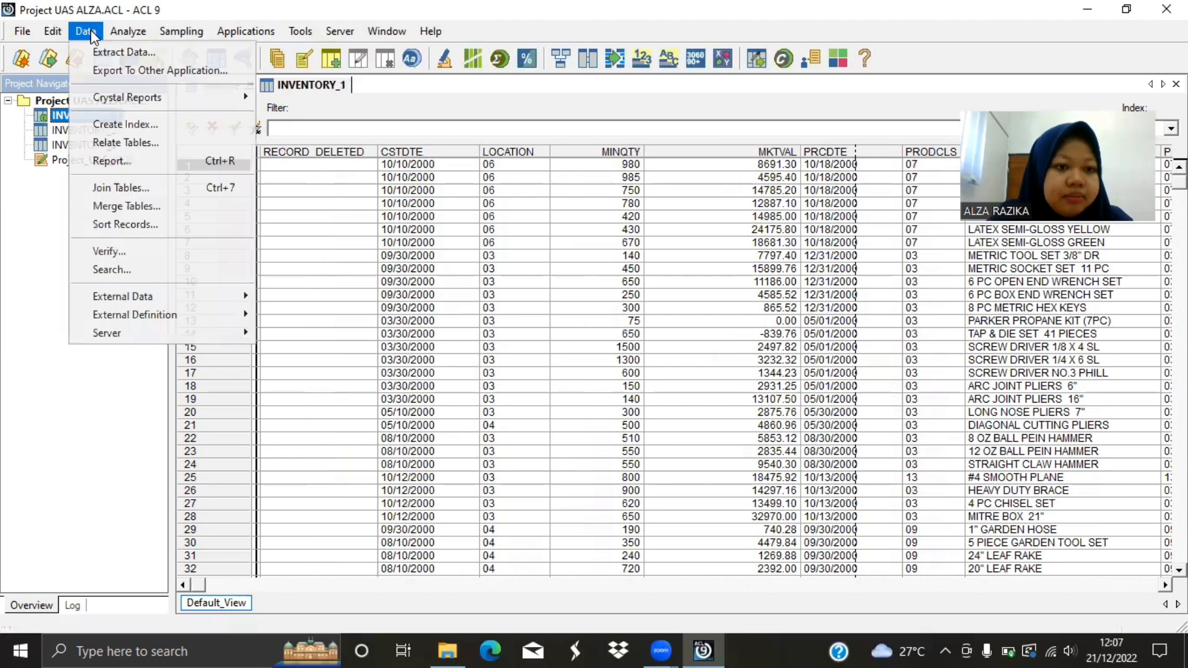
pyautogui.click(42, 218)
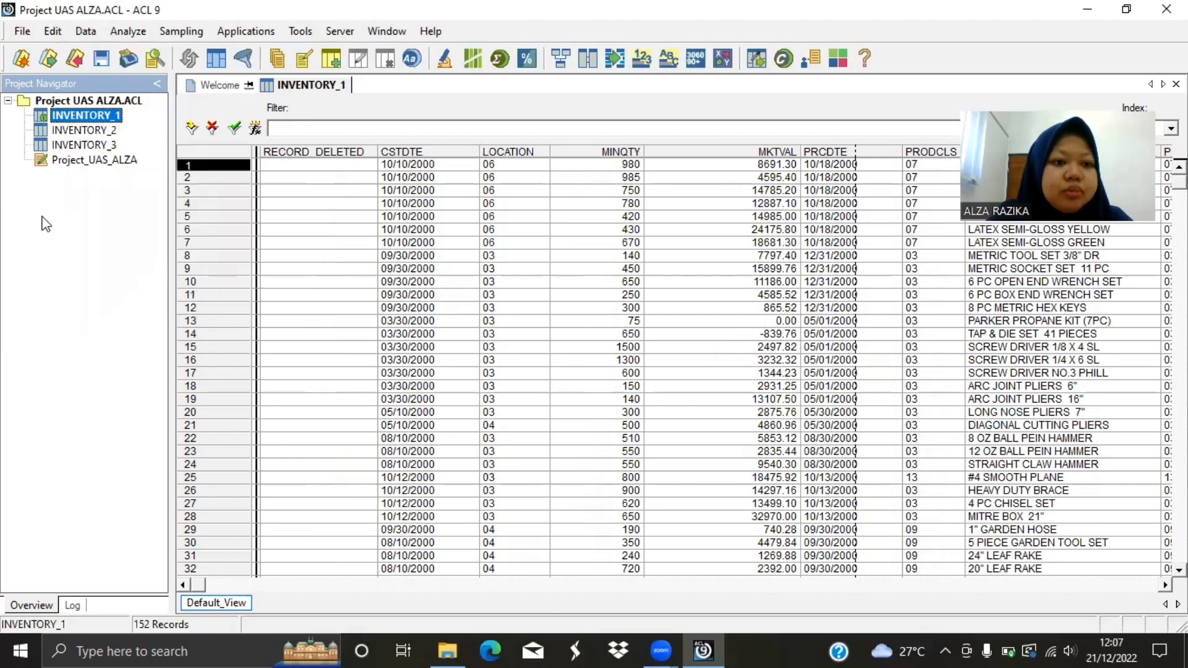
# Total the MINQTY field of INVENTORY_2, then close the result.
pyautogui.doubleClick(101, 131)
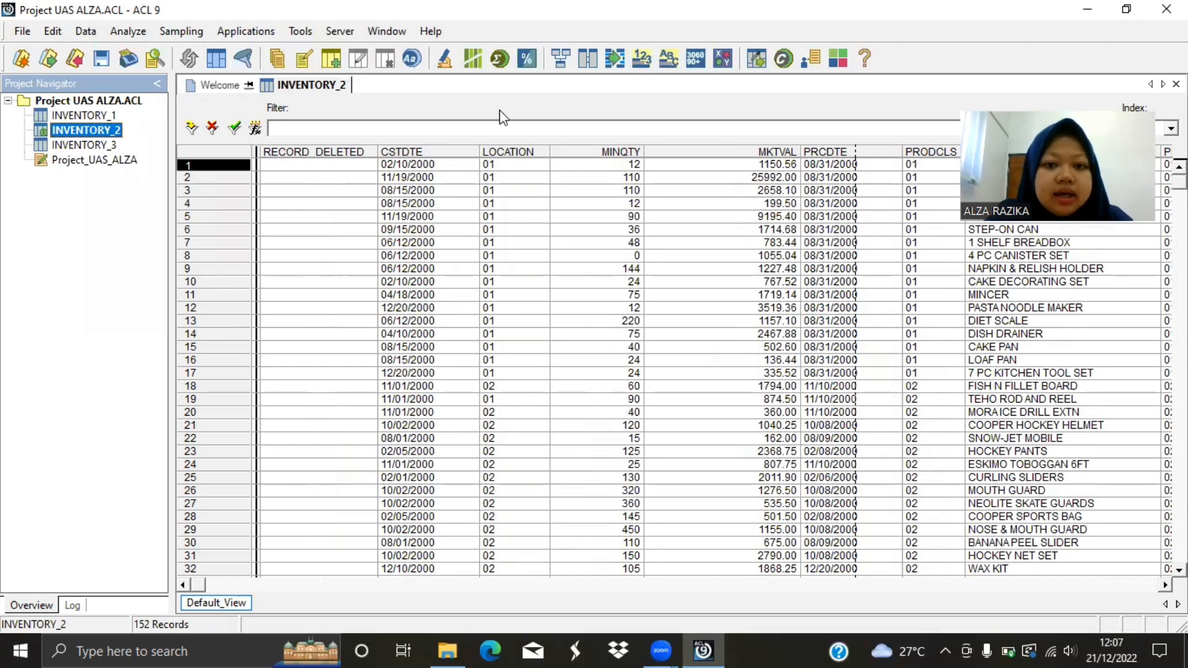
pyautogui.click(612, 154)
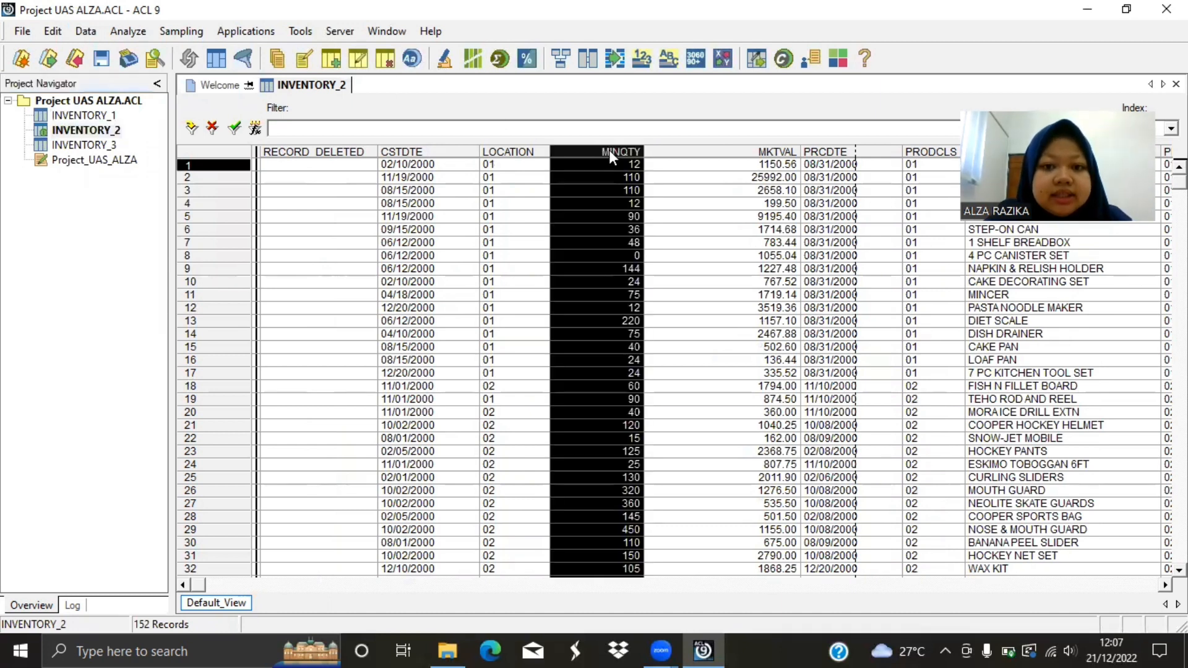
pyautogui.click(500, 59)
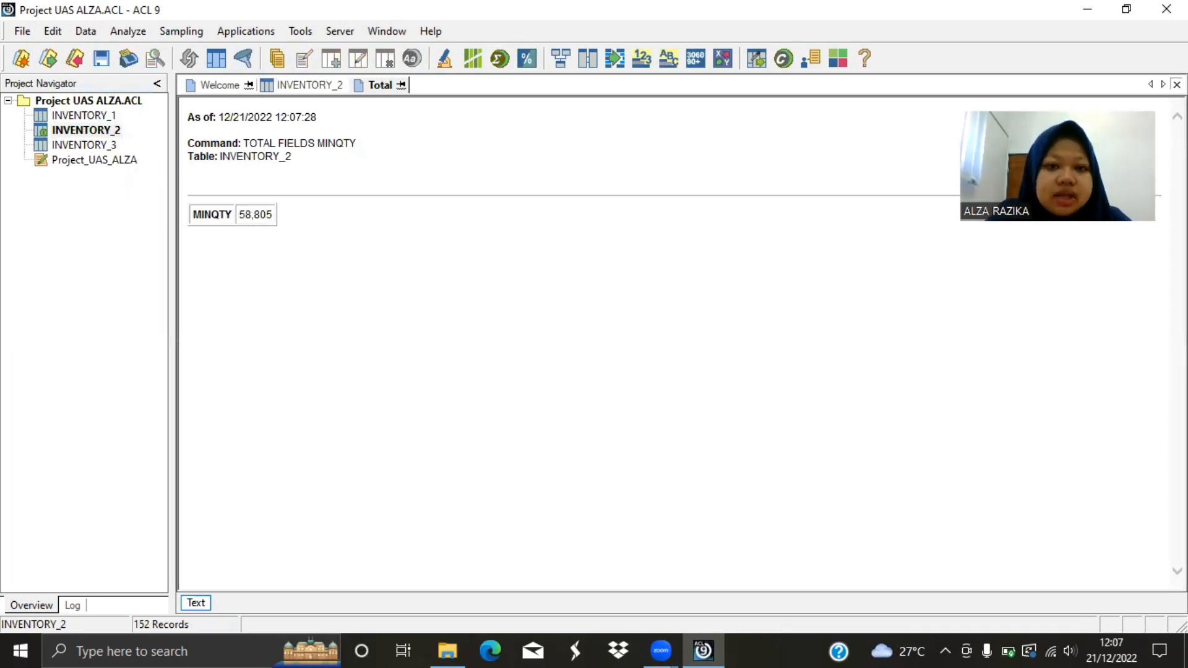
pyautogui.click(1177, 84)
pyautogui.click(100, 231)
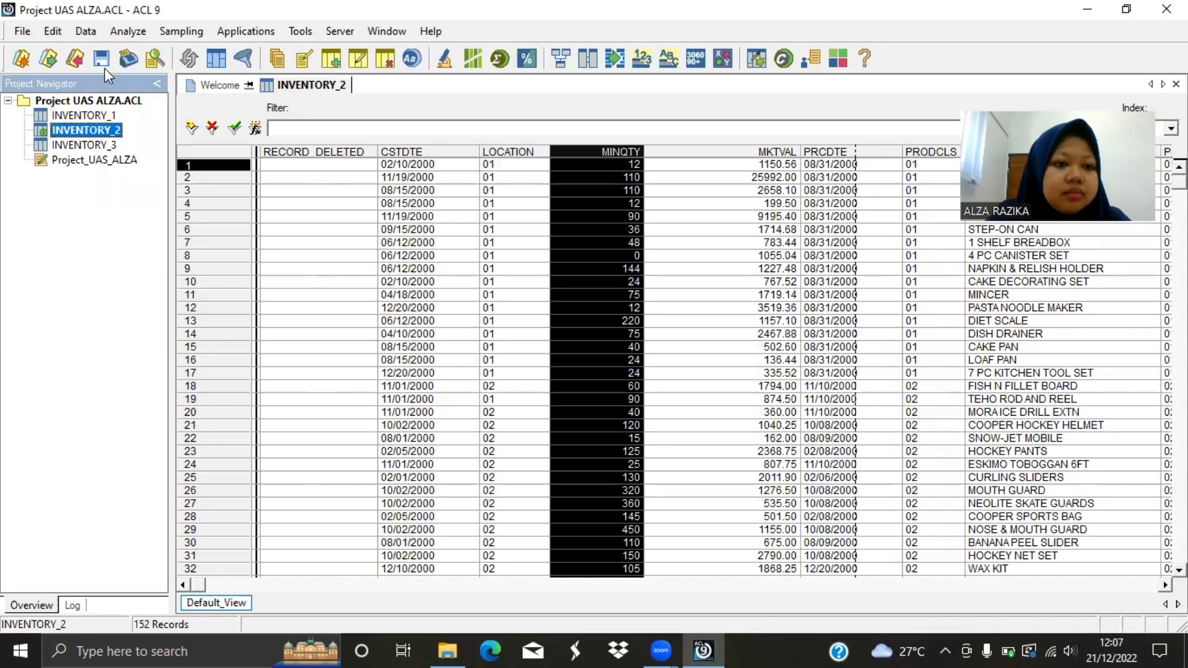
# Set up an index of INVENTORY_1 with PRODNO in ascending order as the only index field.
pyautogui.doubleClick(82, 114)
pyautogui.click(86, 32)
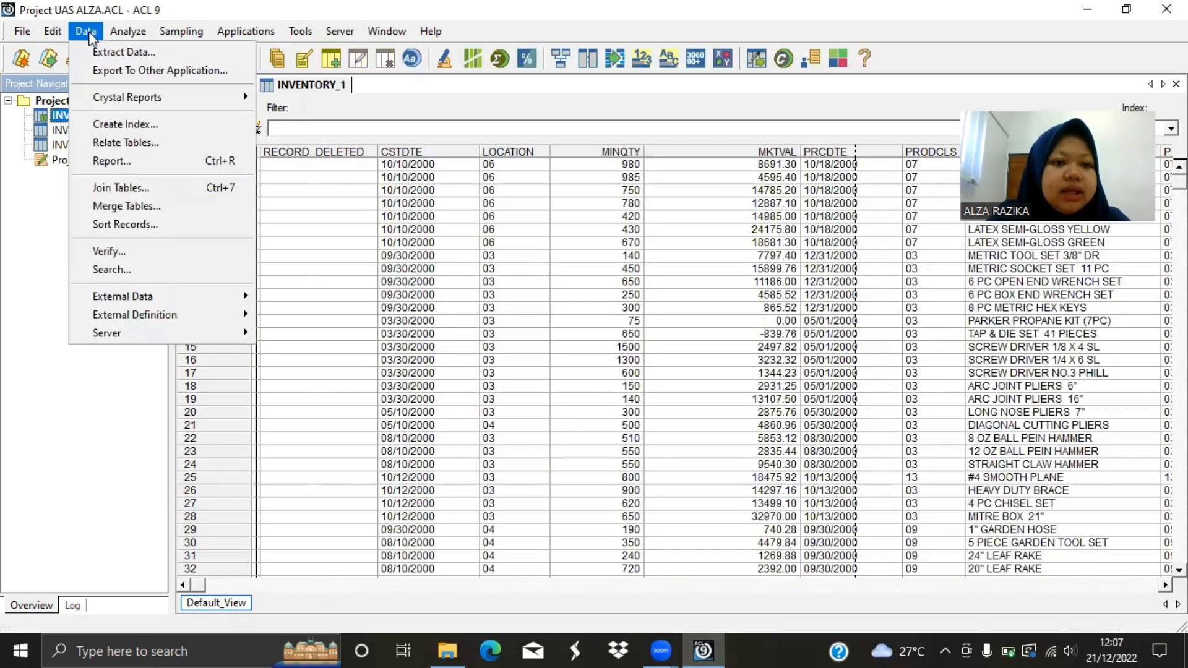
pyautogui.click(102, 123)
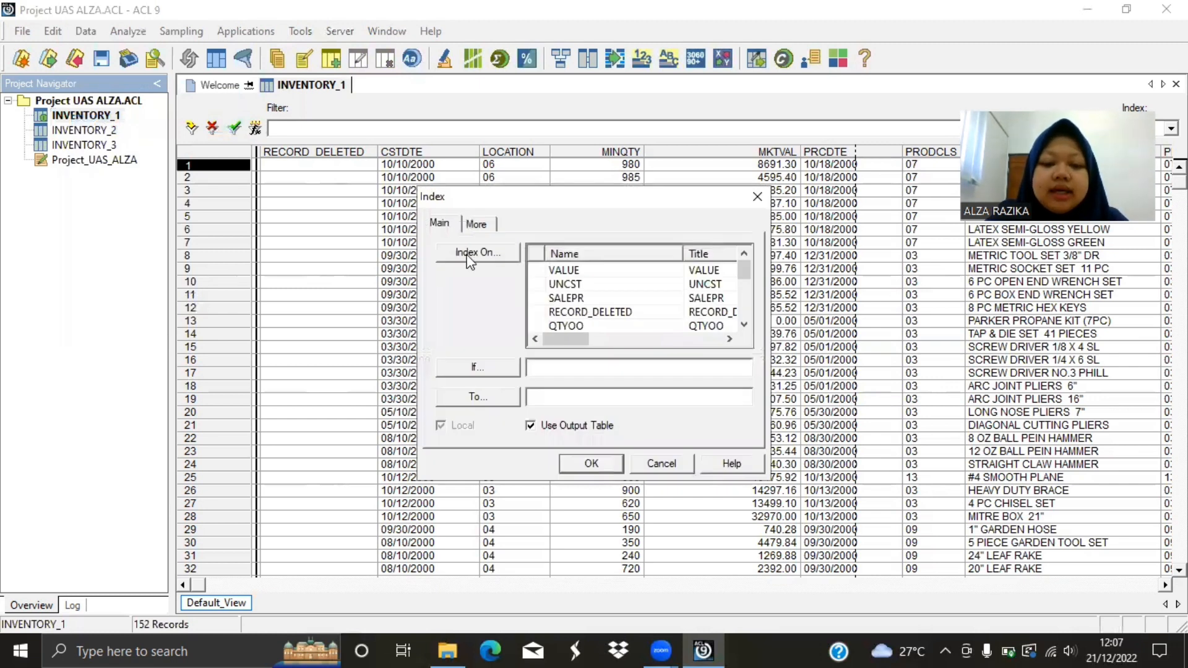
pyautogui.click(465, 253)
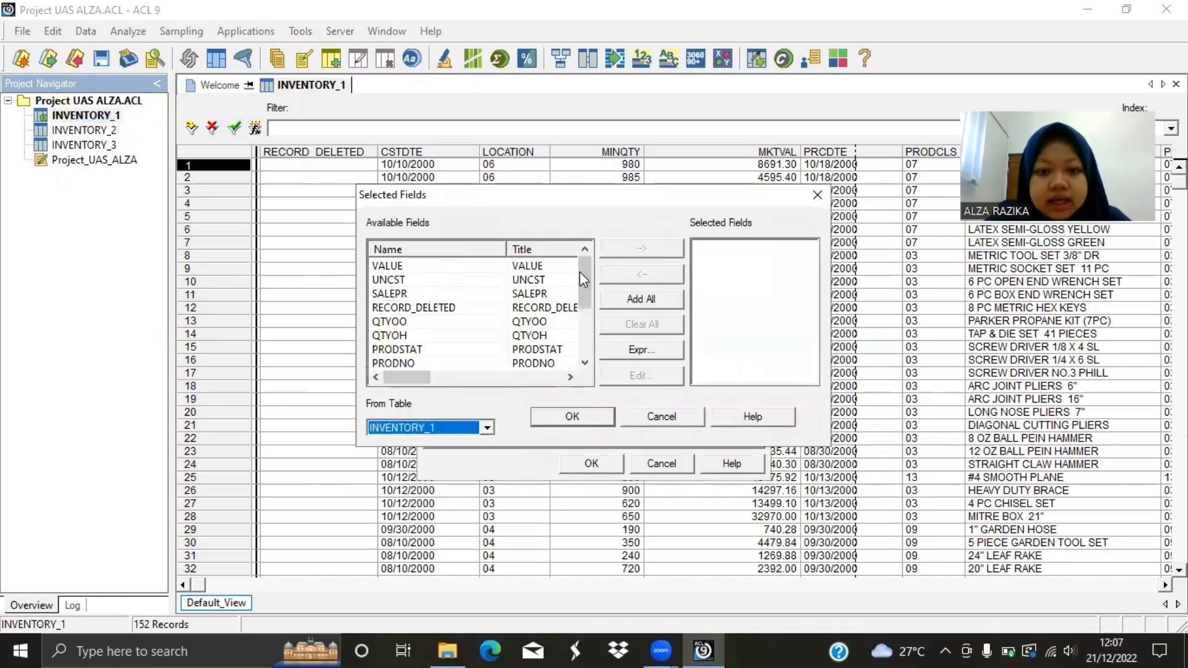
pyautogui.moveTo(582, 282); pyautogui.dragTo(583, 300)
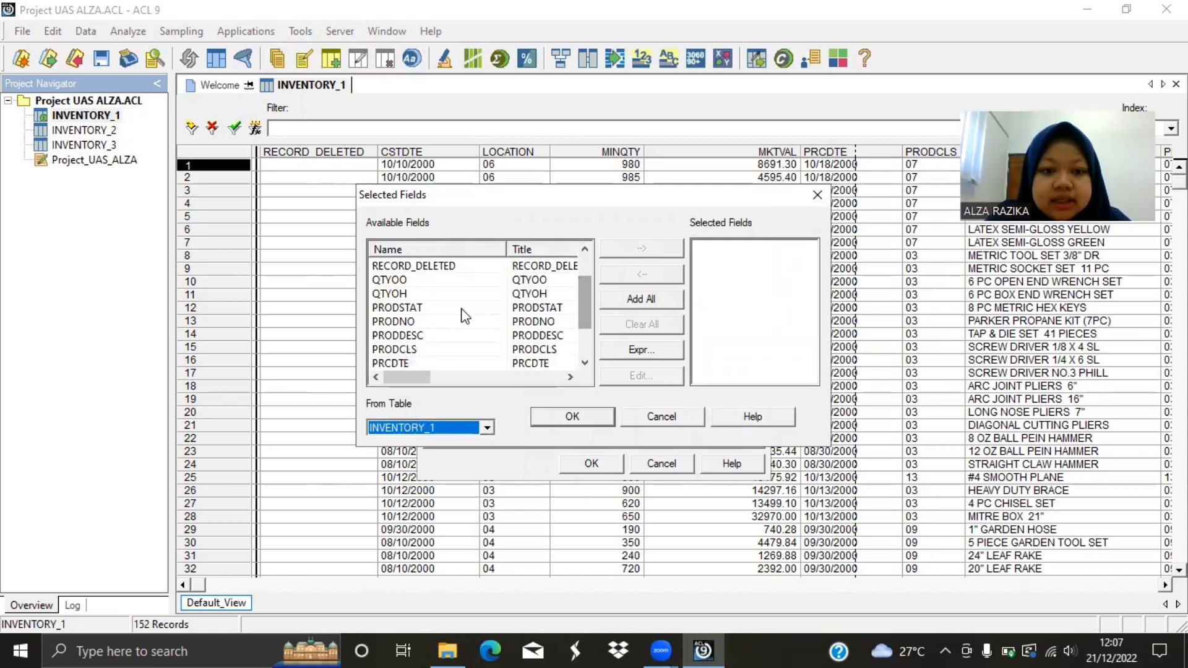
pyautogui.doubleClick(445, 322)
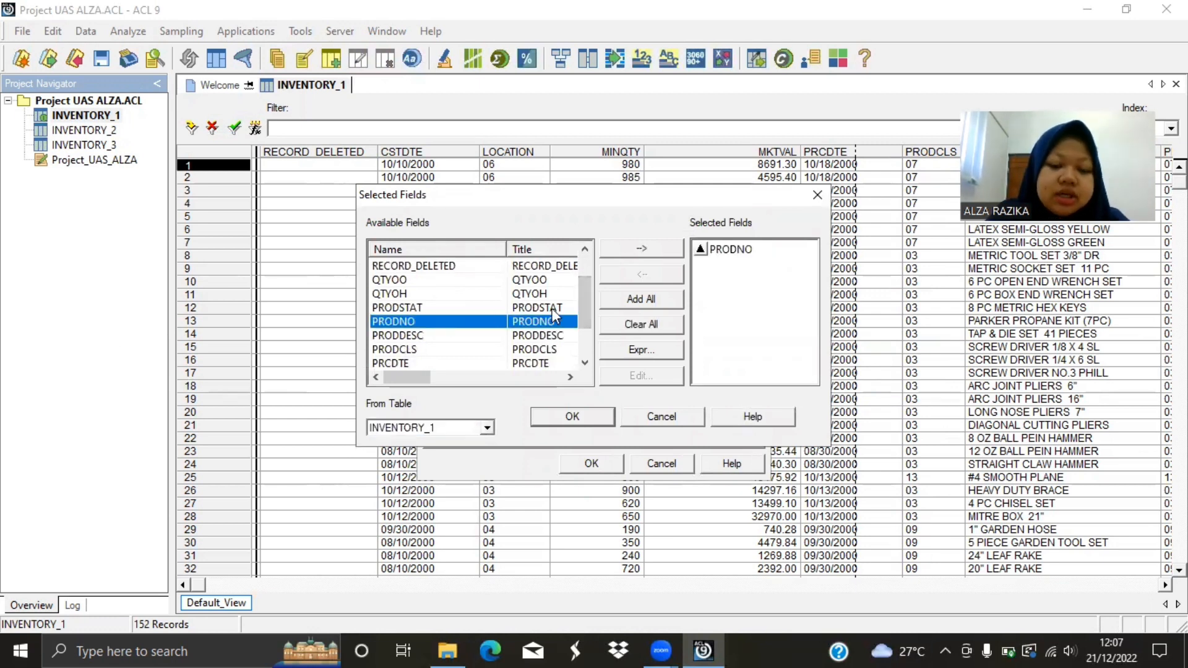
pyautogui.click(563, 411)
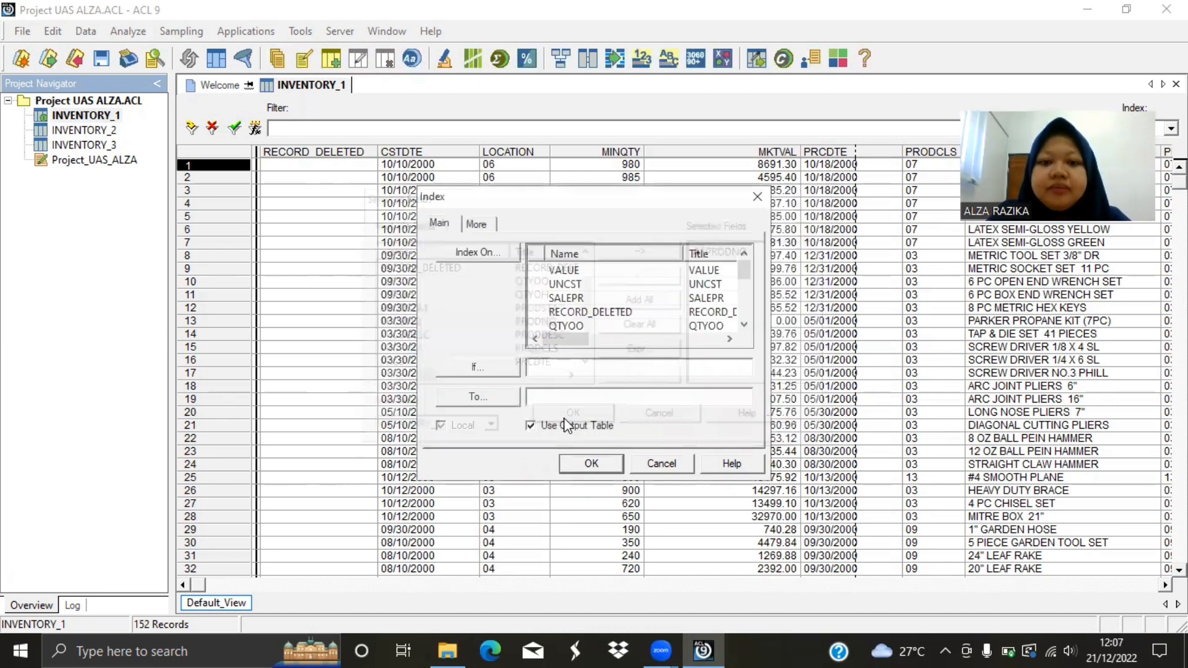
# Name the index Index_Prodno and create it.
pyautogui.click(550, 400)
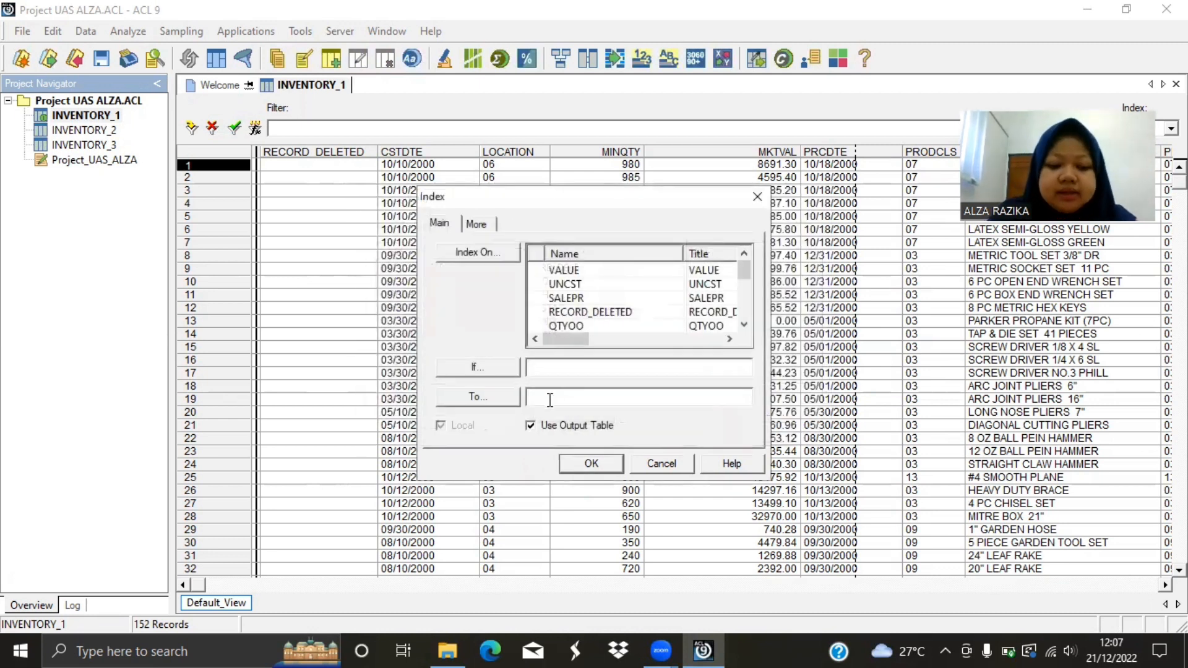
pyautogui.write('Index')
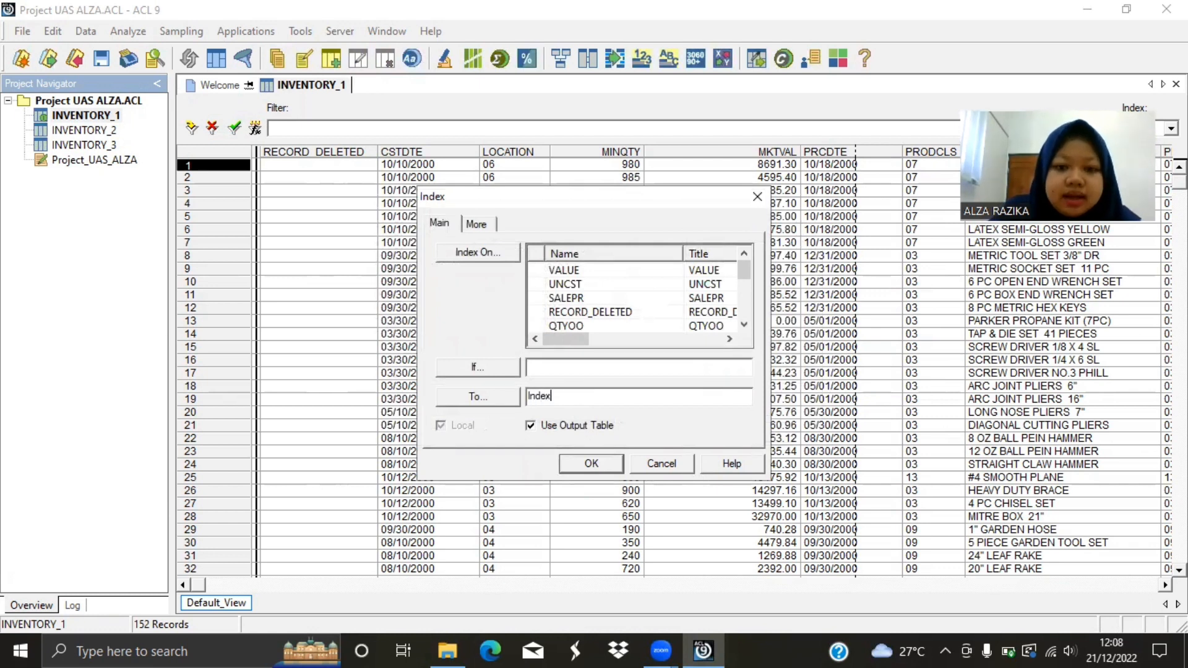
pyautogui.write('_Prodno')
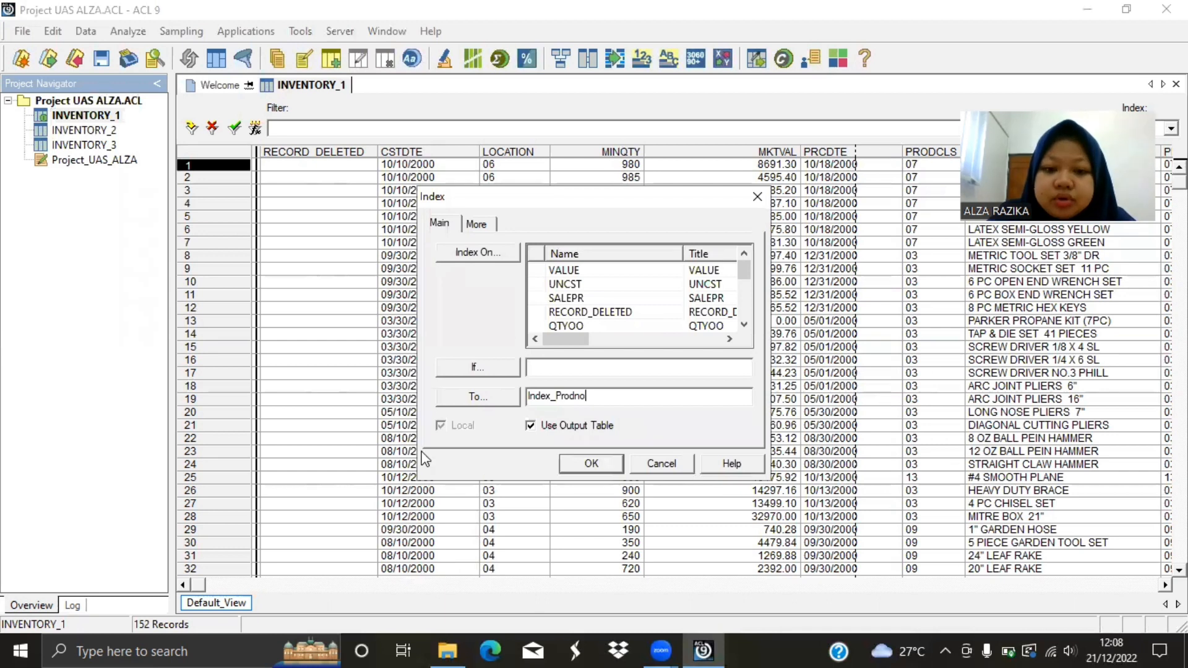
pyautogui.click(591, 464)
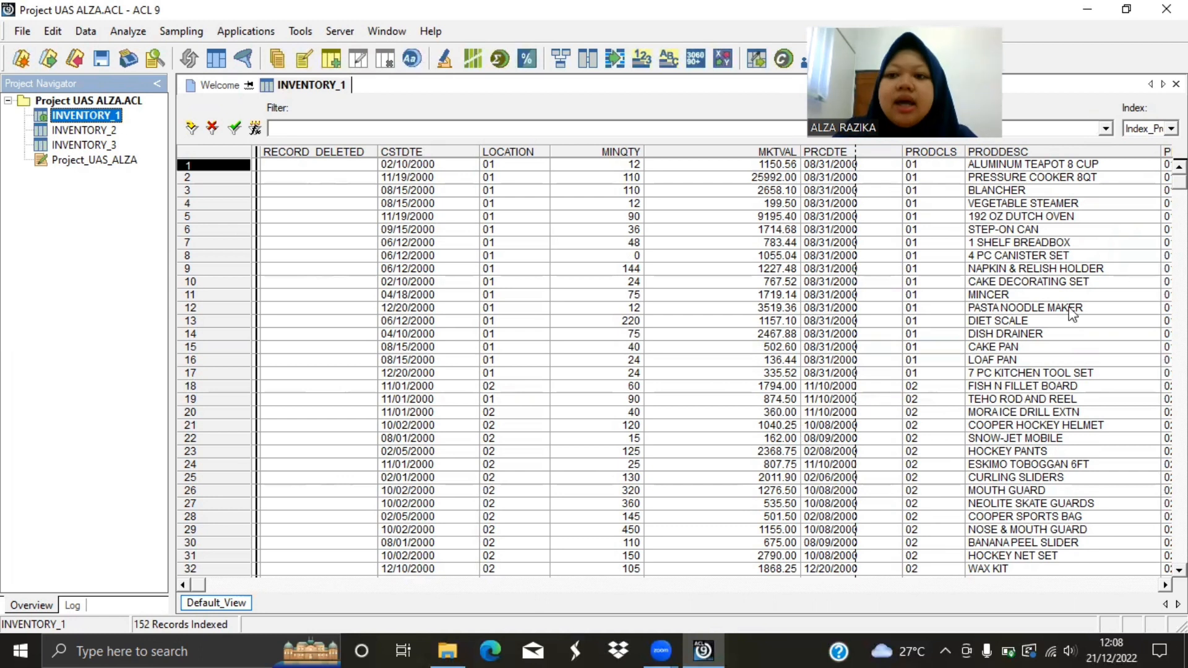
# Compare INVENTORY_1's record order with the index set to (None) and with Index_Prodno applied again.
pyautogui.click(1171, 129)
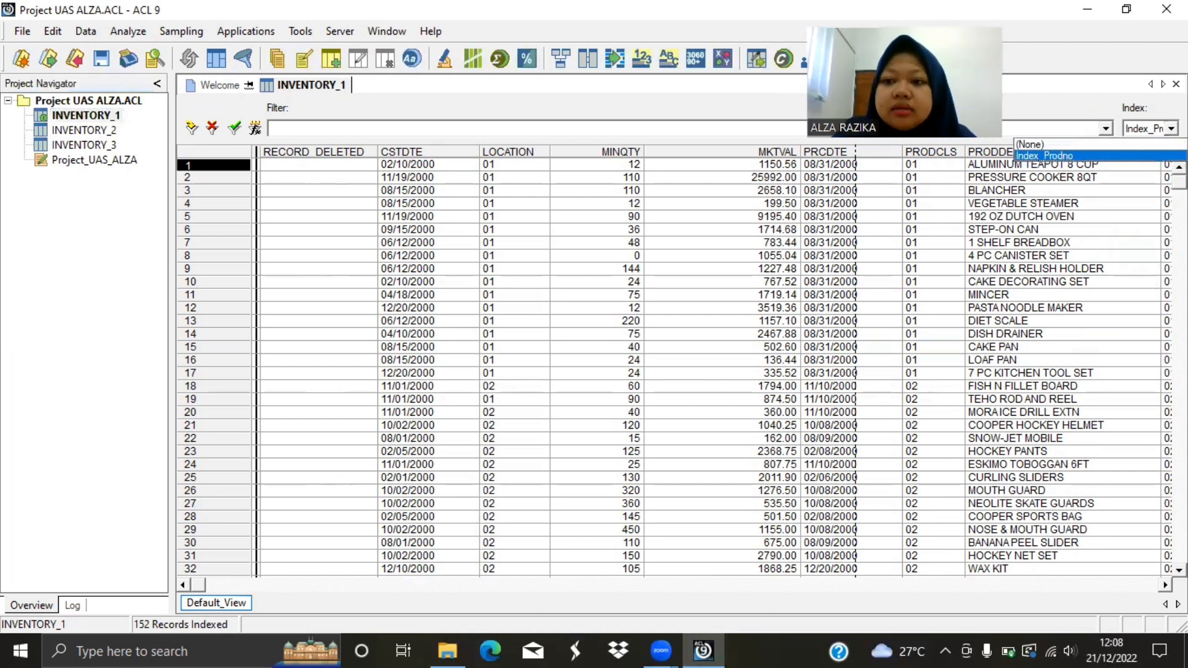
pyautogui.press('Return')
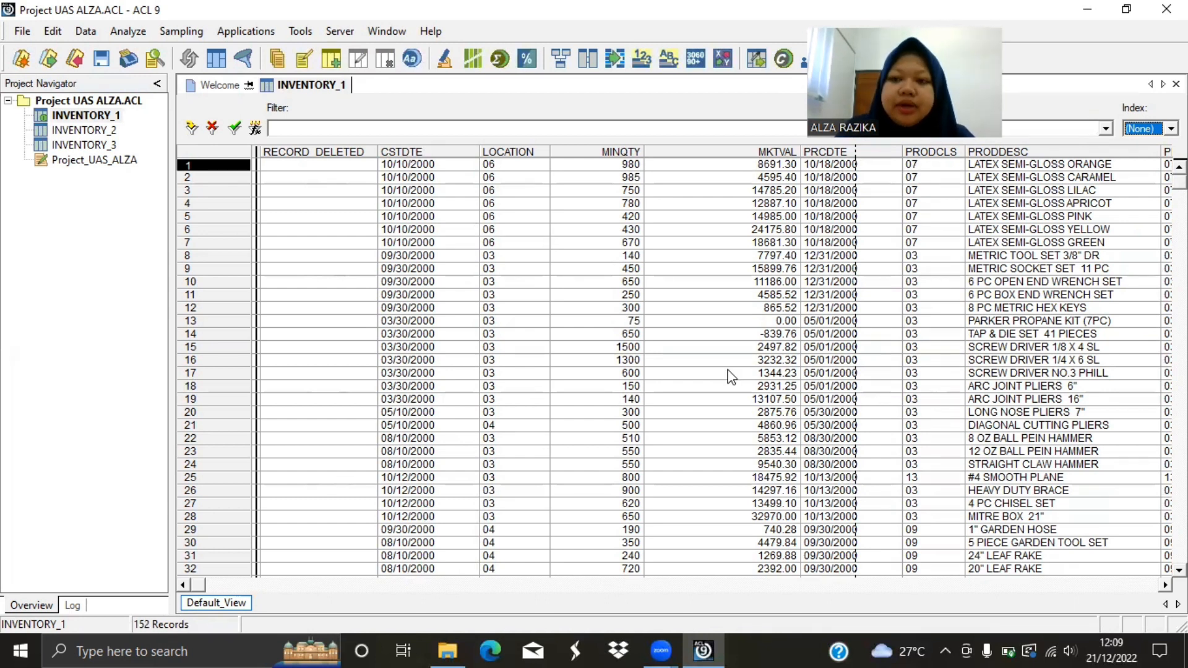
pyautogui.click(1171, 129)
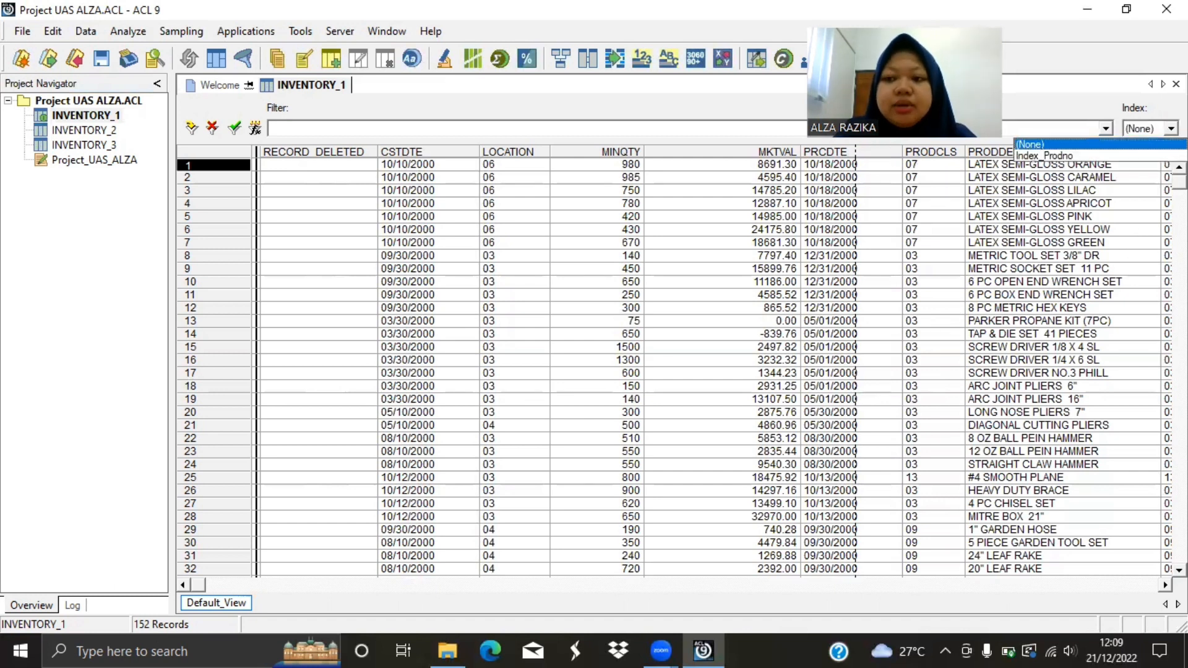
pyautogui.click(1158, 155)
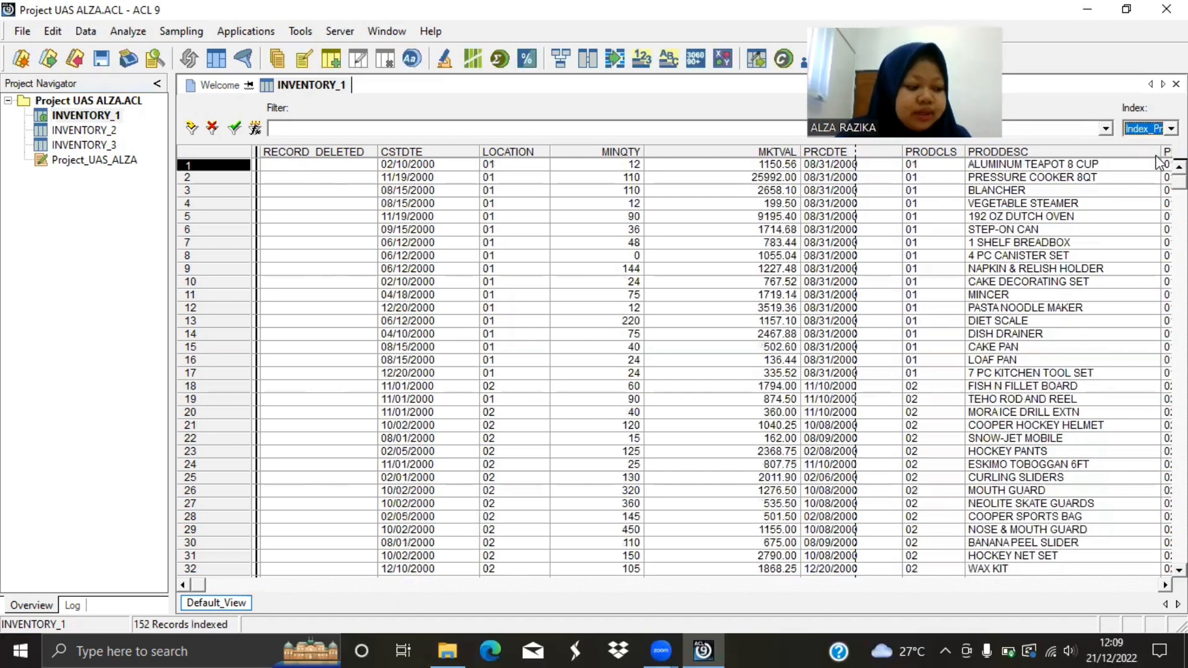